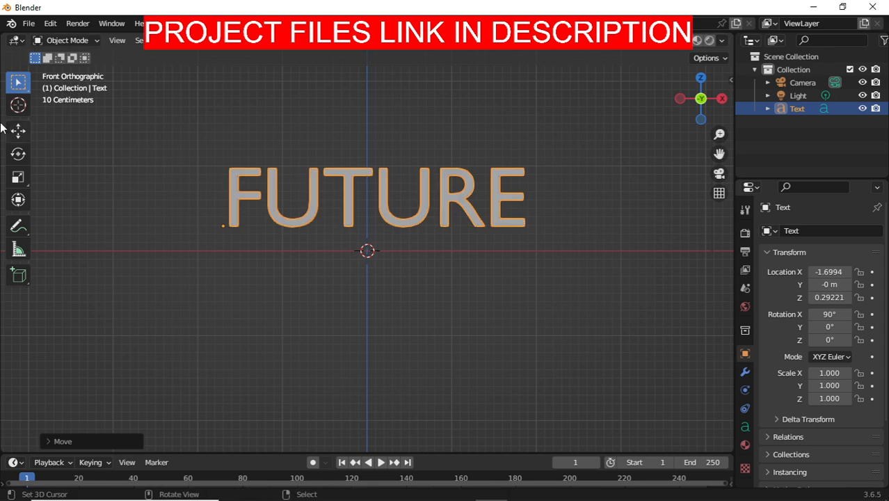
Set the FUTURE text's origin to its geometry
{"action": "left_click", "coordinate": [18, 130]}
{"action": "left_click", "coordinate": [196, 40]}
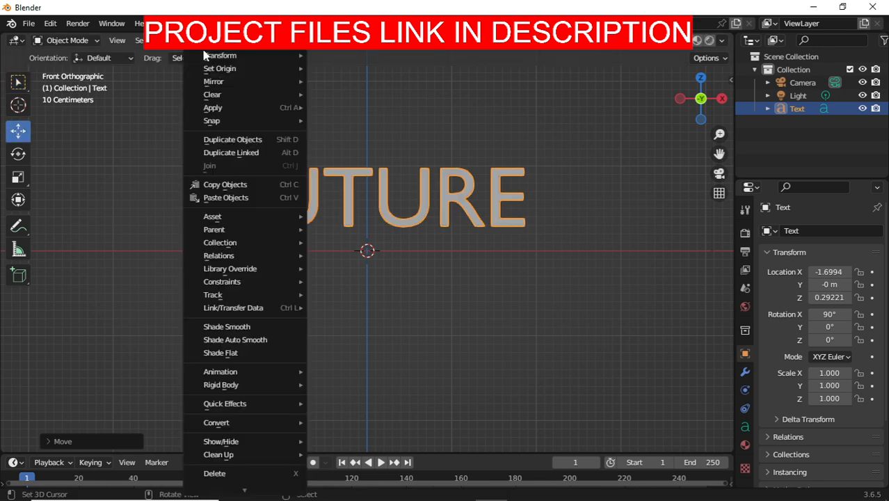
{"action": "mouse_move", "coordinate": [224, 66]}
{"action": "left_click", "coordinate": [387, 81]}
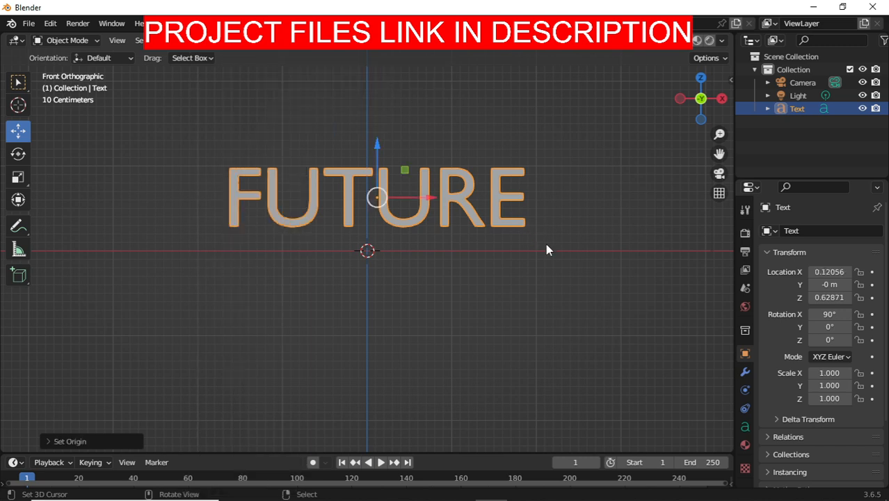
Load a condensed Gobold font from the OLD fonts folder as the text's regular font
{"action": "left_click", "coordinate": [744, 426]}
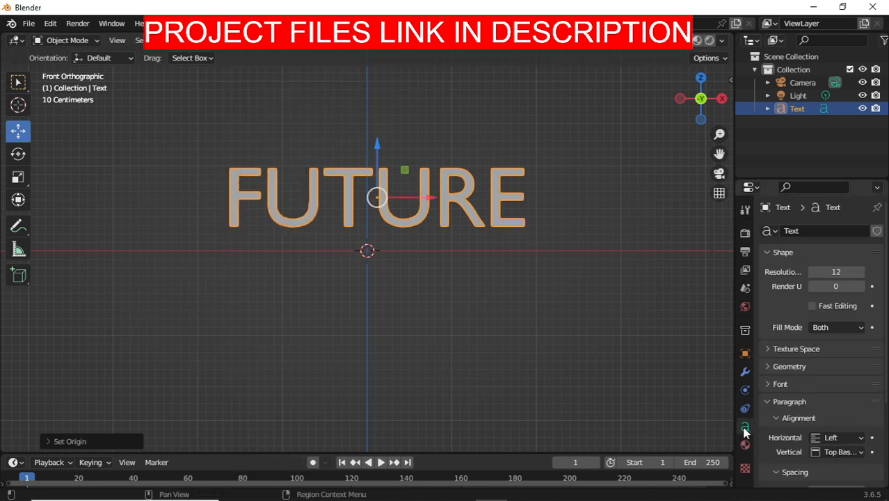
{"action": "left_click", "coordinate": [782, 384]}
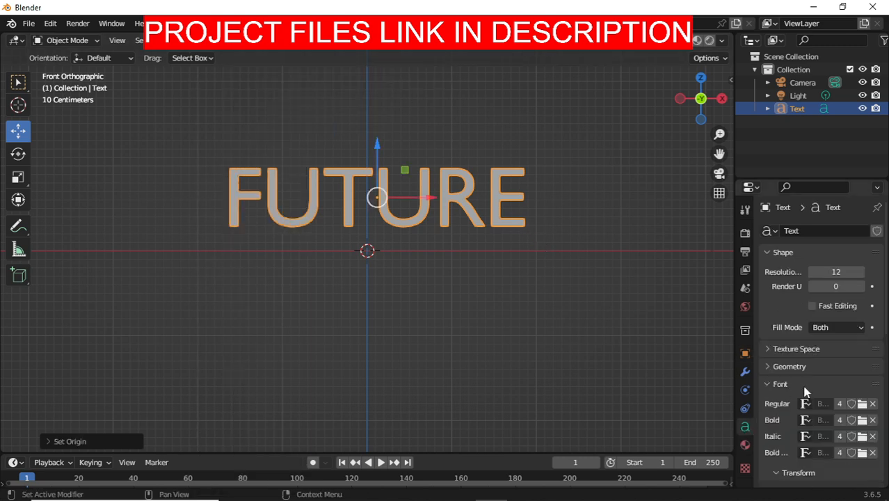
{"action": "left_click", "coordinate": [862, 404]}
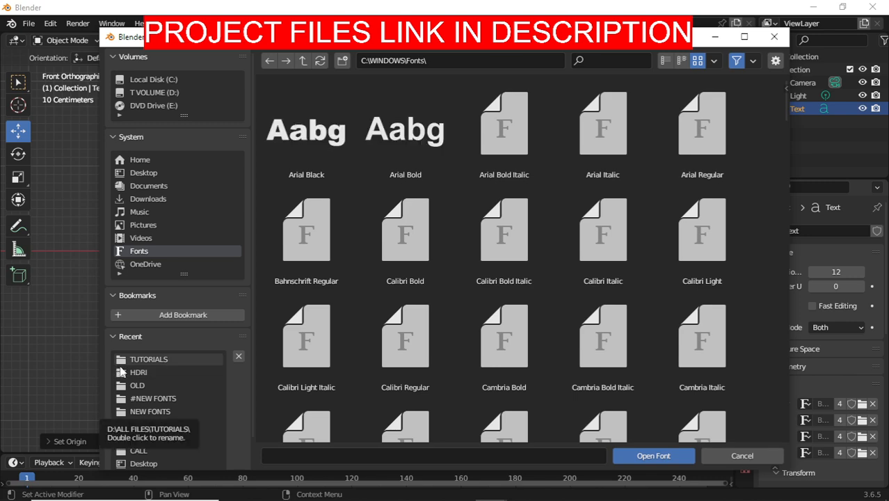
{"action": "left_click", "coordinate": [161, 386]}
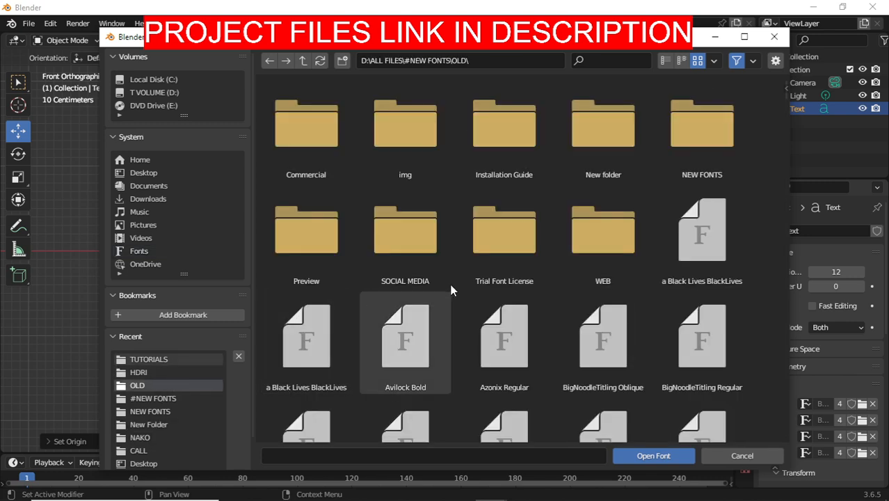
{"action": "scroll", "coordinate": [495, 277], "scroll_direction": "down", "scroll_amount": 5}
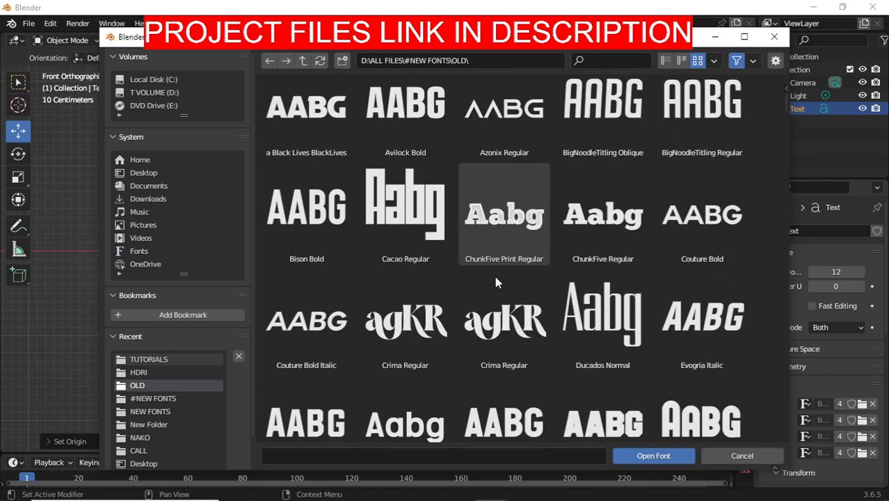
{"action": "scroll", "coordinate": [494, 279], "scroll_direction": "down", "scroll_amount": 5}
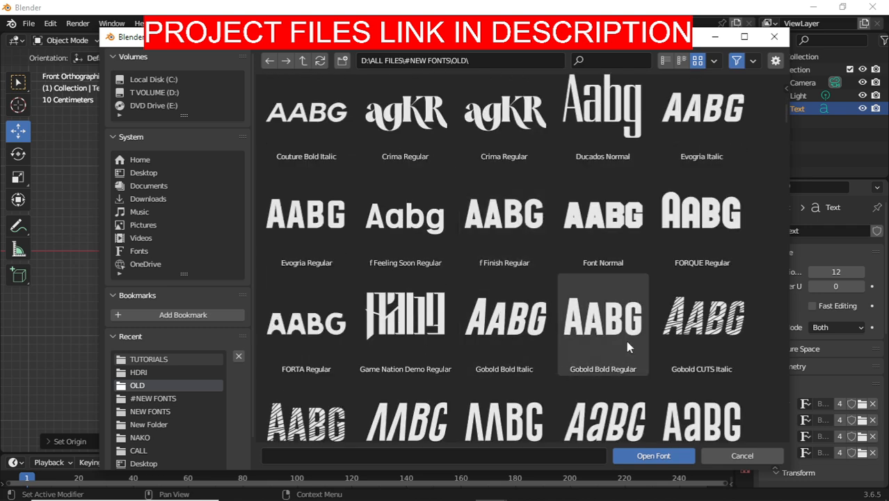
{"action": "scroll", "coordinate": [626, 345], "scroll_direction": "down", "scroll_amount": 5}
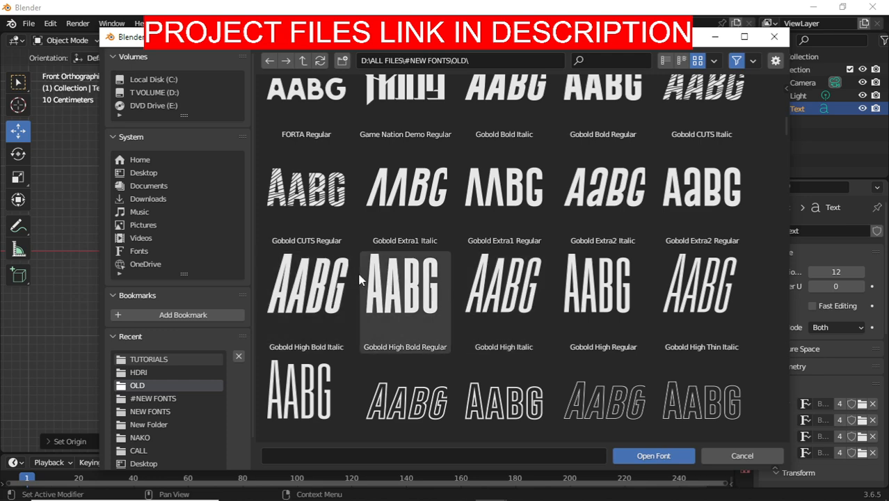
{"action": "scroll", "coordinate": [358, 277], "scroll_direction": "down", "scroll_amount": 5}
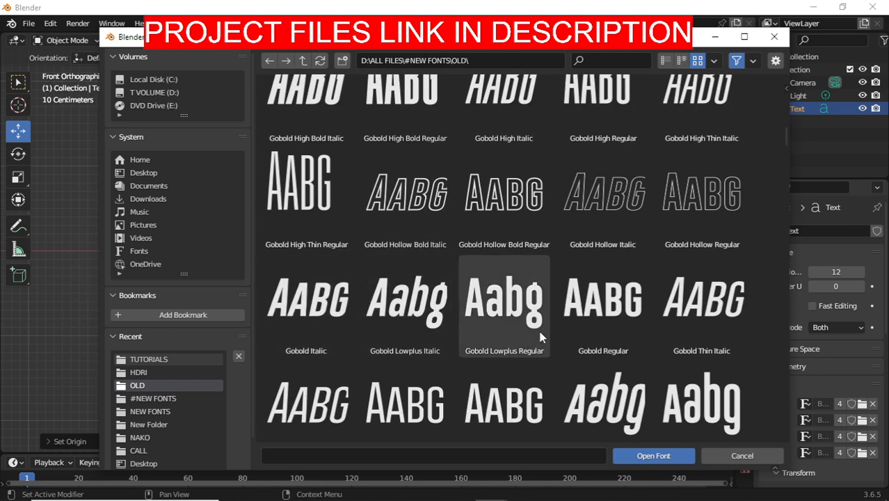
{"action": "scroll", "coordinate": [549, 332], "scroll_direction": "down", "scroll_amount": 2}
{"action": "double_click", "coordinate": [503, 313]}
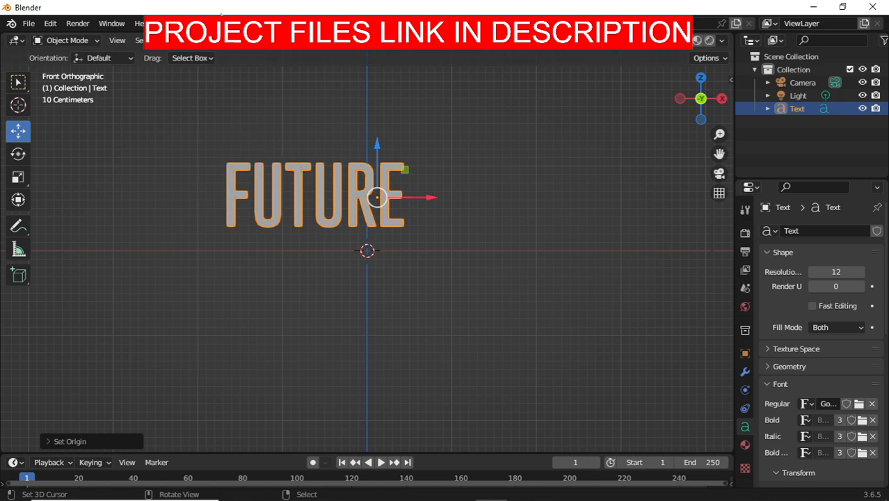
Reset the text's origin to its geometry and move the text to the horizontal centre of the scene
{"action": "left_click", "coordinate": [205, 40]}
{"action": "mouse_move", "coordinate": [222, 65]}
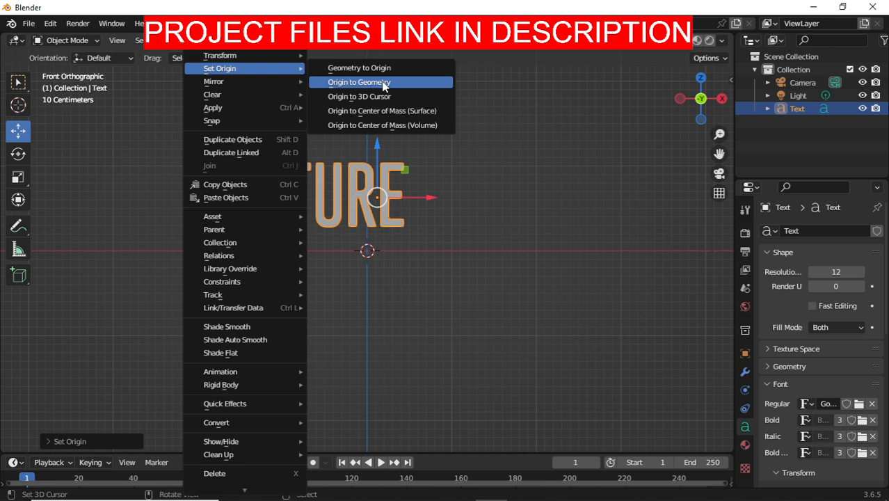
{"action": "left_click", "coordinate": [379, 82]}
{"action": "left_click_drag", "start_coordinate": [355, 194], "coordinate": [407, 202]}
Scale the text up to about 4.15 and place it above the X axis near the world origin
{"action": "key", "text": "s"}
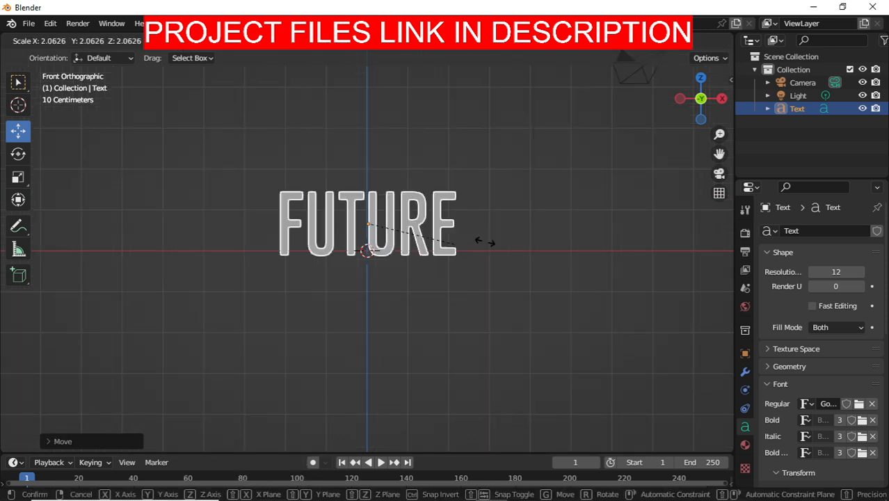
{"action": "left_click", "coordinate": [593, 237]}
{"action": "scroll", "coordinate": [392, 225], "scroll_direction": "down", "scroll_amount": 3}
{"action": "key", "text": "g"}
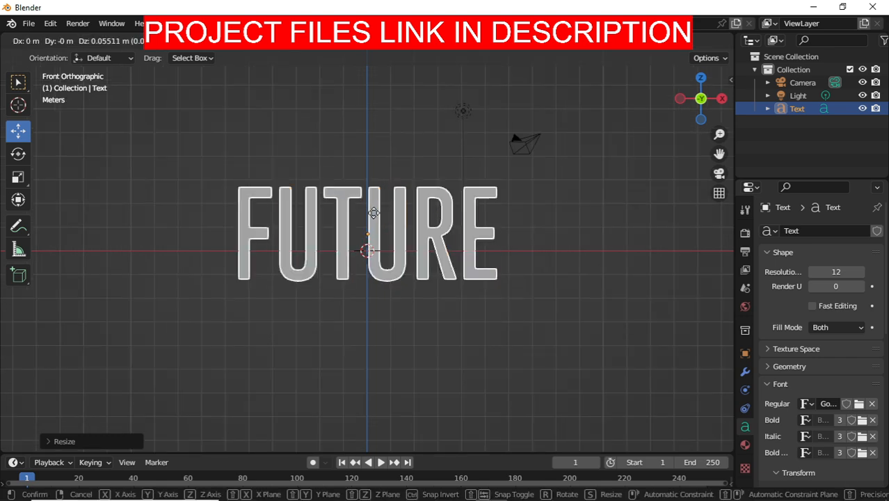
{"action": "left_click", "coordinate": [499, 229]}
{"action": "key", "text": "s"}
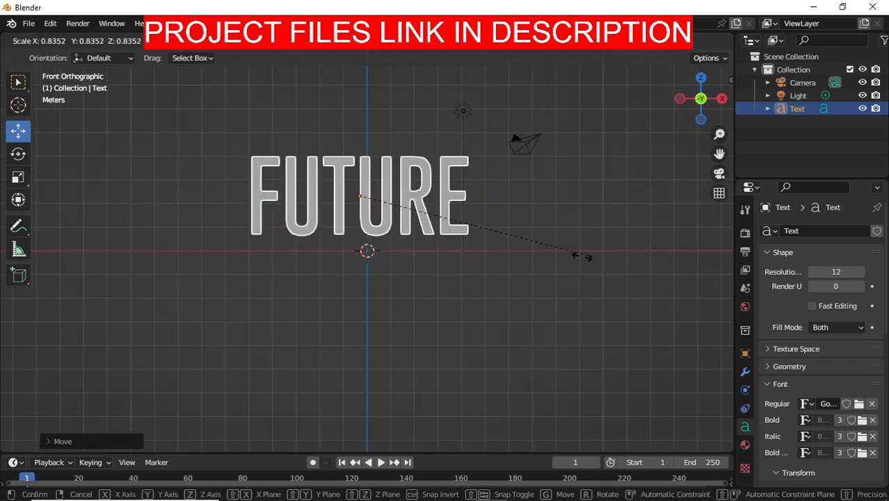
{"action": "left_click", "coordinate": [391, 224]}
Give the text depth by setting its geometry extrude to 0.037 m
{"action": "middle_click_drag", "start_coordinate": [391, 224], "coordinate": [410, 265]}
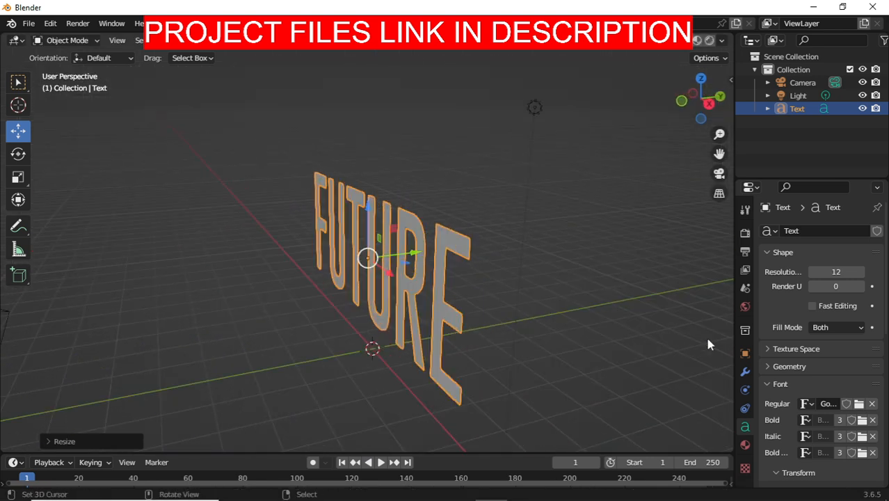
{"action": "left_click", "coordinate": [811, 364]}
{"action": "left_click_drag", "start_coordinate": [836, 400], "coordinate": [866, 399]}
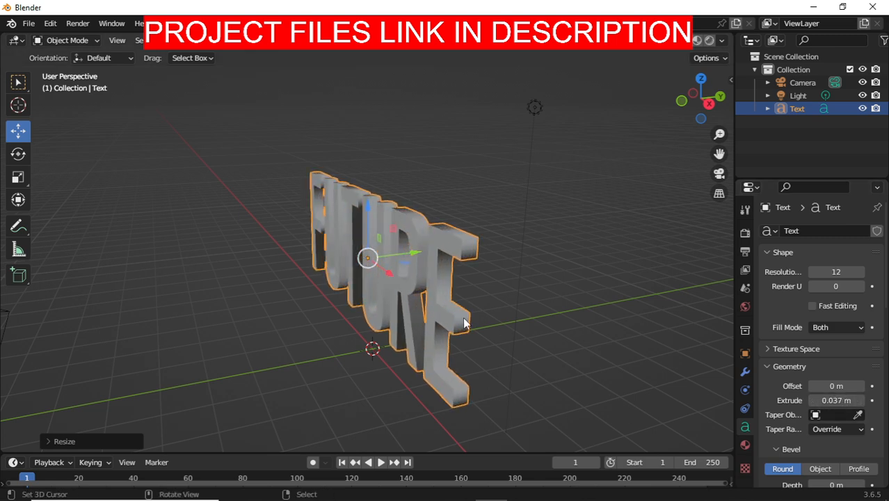
Turn the letters into hollow rounded outlines with Fill Mode None and a bevel depth of 0.01 m
{"action": "middle_click_drag", "start_coordinate": [347, 256], "coordinate": [410, 244]}
{"action": "left_click", "coordinate": [845, 326]}
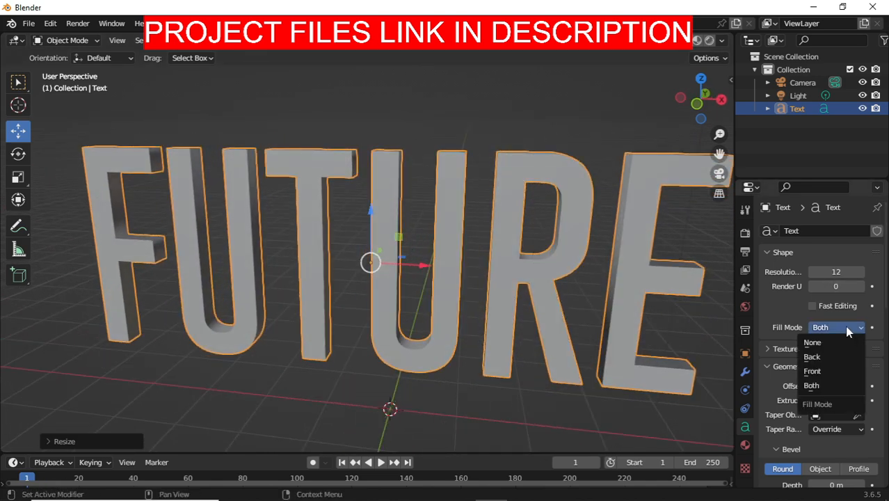
{"action": "left_click", "coordinate": [839, 340]}
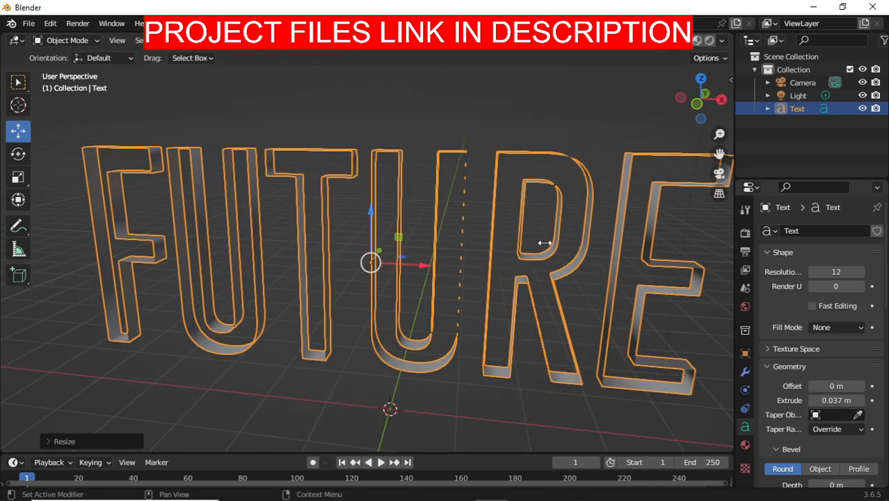
{"action": "scroll", "coordinate": [861, 421], "scroll_direction": "down", "scroll_amount": 3}
{"action": "left_click", "coordinate": [861, 433]}
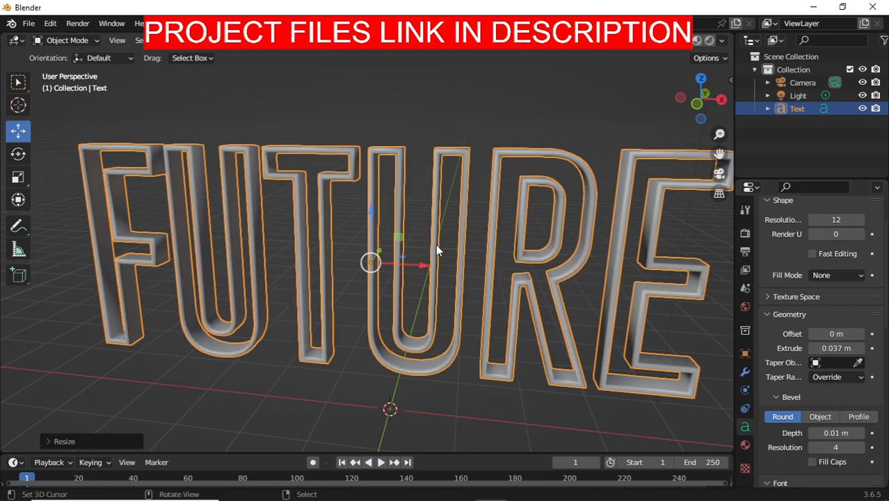
Duplicate the outlined text, shift the copy slightly back along Y, and set its bevel depth to 0.02 m
{"action": "middle_click_drag", "start_coordinate": [436, 244], "coordinate": [416, 258]}
{"action": "key", "text": "shift+d"}
{"action": "right_click", "coordinate": [417, 260]}
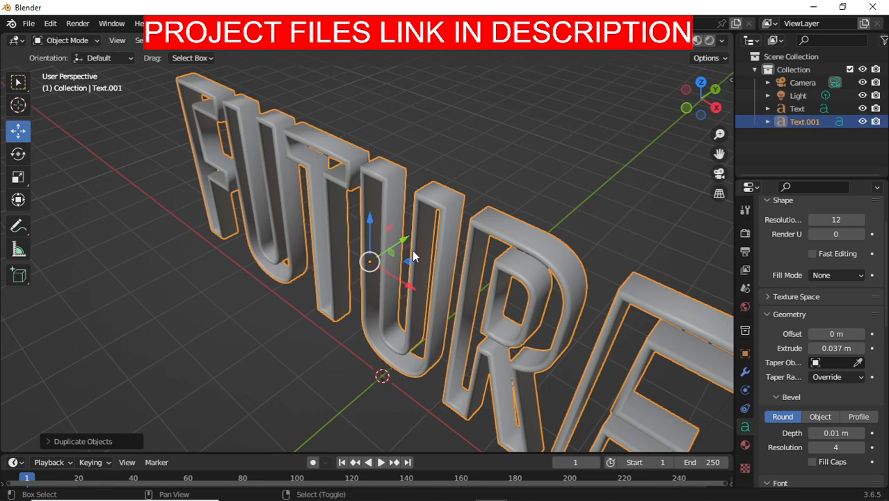
{"action": "left_click_drag", "start_coordinate": [406, 239], "coordinate": [414, 242]}
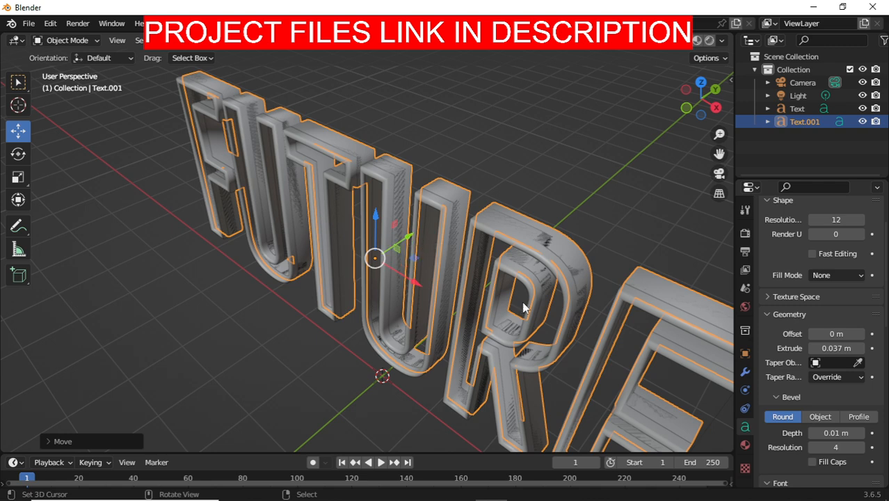
{"action": "left_click", "coordinate": [860, 434]}
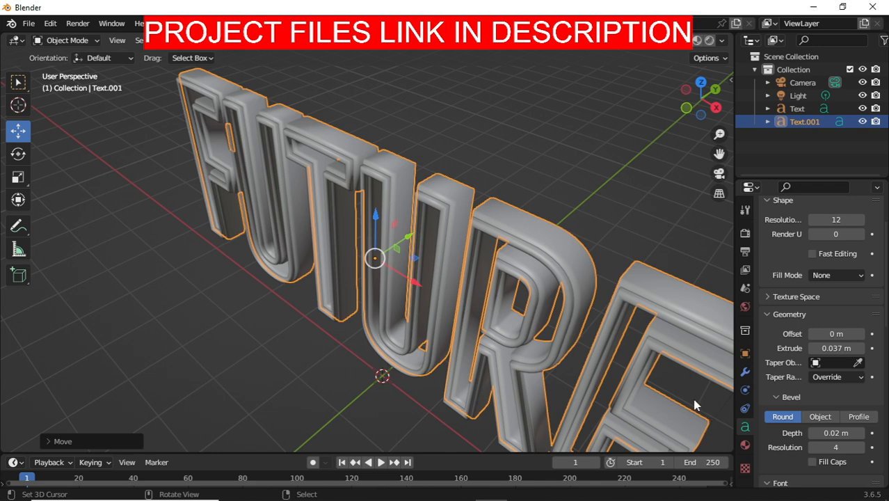
Duplicate the thicker outline text and offset the new copy further back along Y
{"action": "left_click_drag", "start_coordinate": [415, 237], "coordinate": [456, 256]}
{"action": "key", "text": "shift+d"}
{"action": "right_click", "coordinate": [416, 238]}
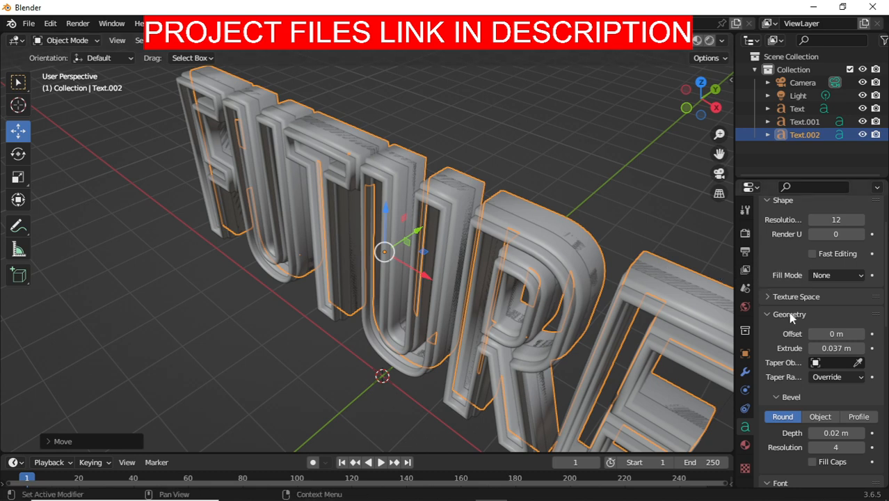
Set the rearmost text copy's Fill Mode to Both and its bevel depth to 0.03 m
{"action": "left_click", "coordinate": [825, 276]}
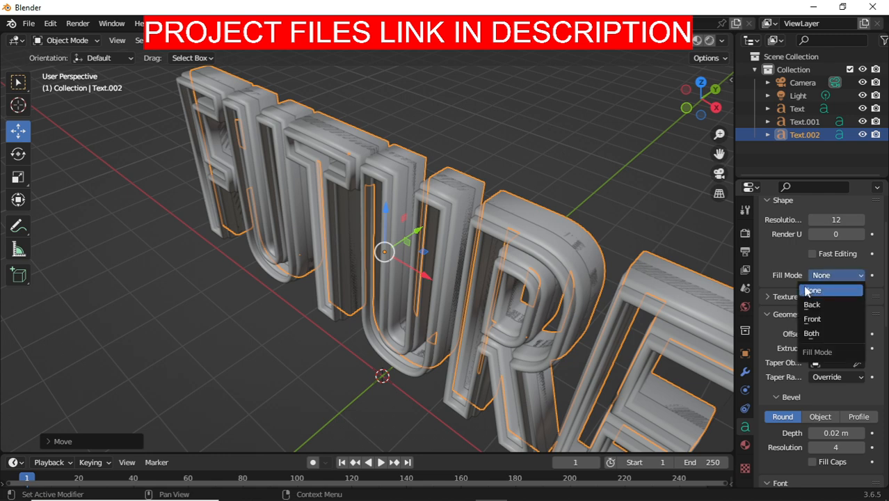
{"action": "left_click", "coordinate": [817, 333]}
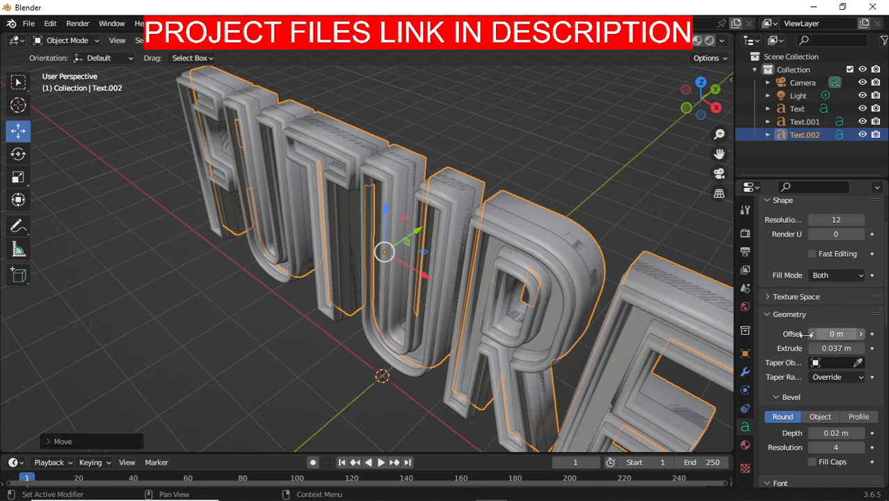
{"action": "left_click", "coordinate": [860, 432]}
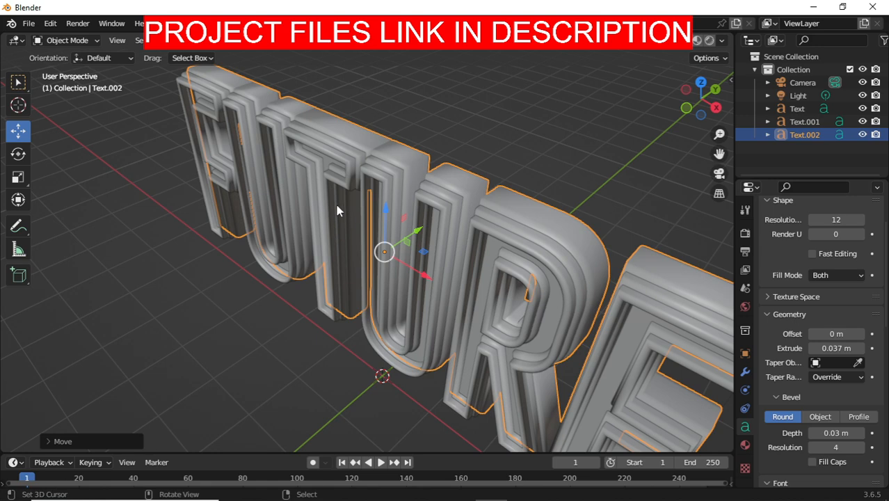
Deselect the text and align the scene camera to the front view of the letters
{"action": "key", "text": "KP_1"}
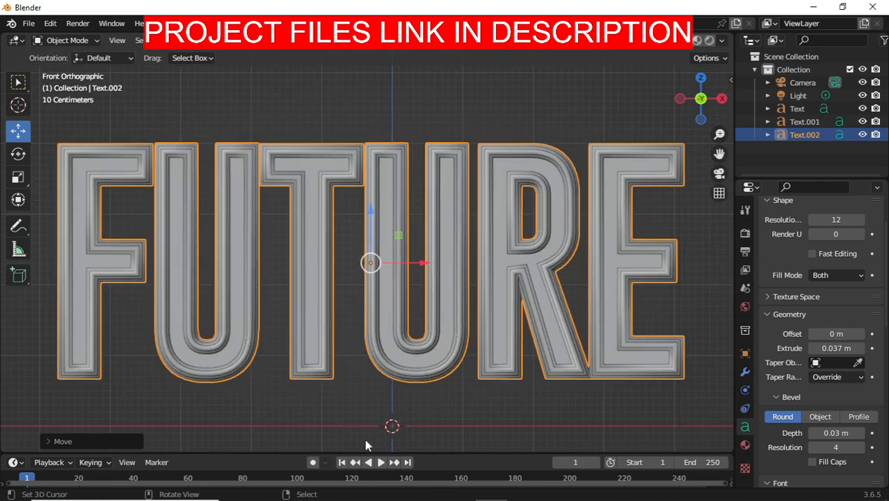
{"action": "left_click", "coordinate": [381, 413]}
{"action": "middle_click_drag", "start_coordinate": [459, 186], "coordinate": [411, 221]}
{"action": "key", "text": "KP_1"}
{"action": "scroll", "coordinate": [401, 201], "scroll_direction": "down", "scroll_amount": 3}
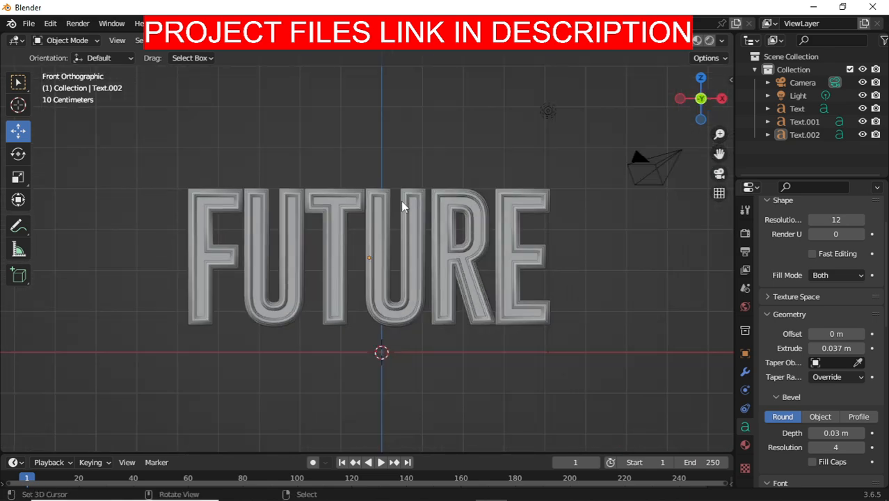
{"action": "key", "text": "KP_0"}
{"action": "key", "text": "KP_1"}
{"action": "key", "text": "KP_0"}
{"action": "scroll", "coordinate": [401, 201], "scroll_direction": "up", "scroll_amount": 2}
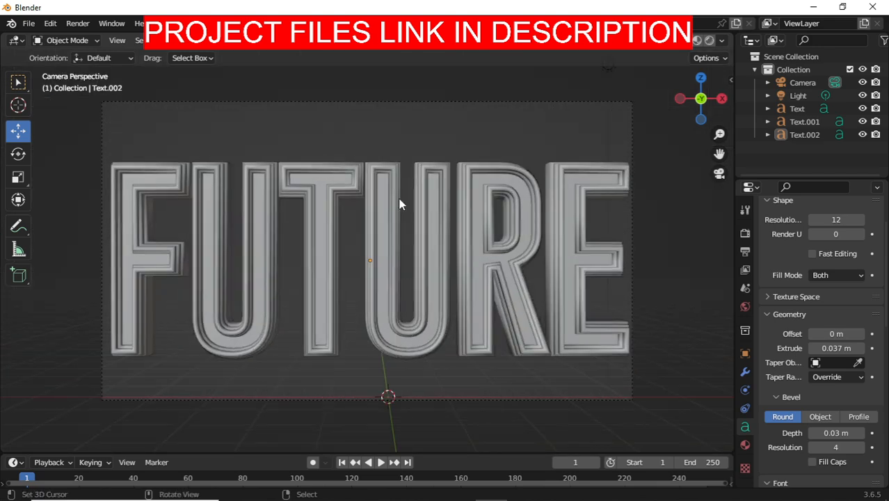
{"action": "mouse_move", "coordinate": [411, 199]}
{"action": "middle_mouse_down", "text": "ctrl"}
{"action": "mouse_move", "coordinate": [419, 180]}
{"action": "mouse_move", "coordinate": [414, 194]}
{"action": "middle_mouse_up", "text": "ctrl"}
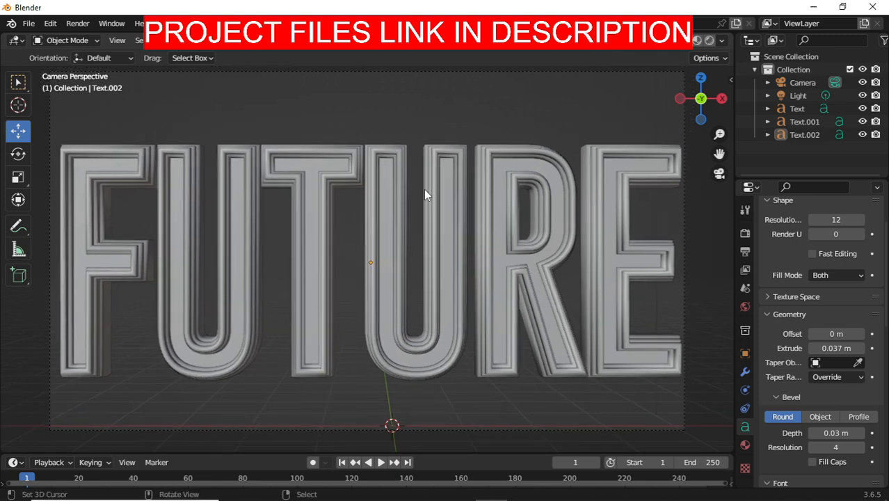
Lock the camera to the view and pull it back to leave more margin around the text
{"action": "key", "text": "n"}
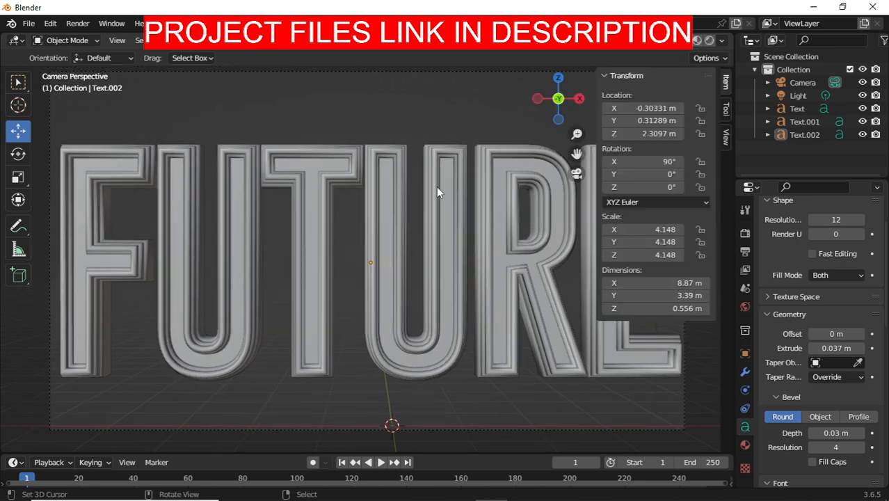
{"action": "left_click", "coordinate": [725, 141]}
{"action": "key", "text": "n"}
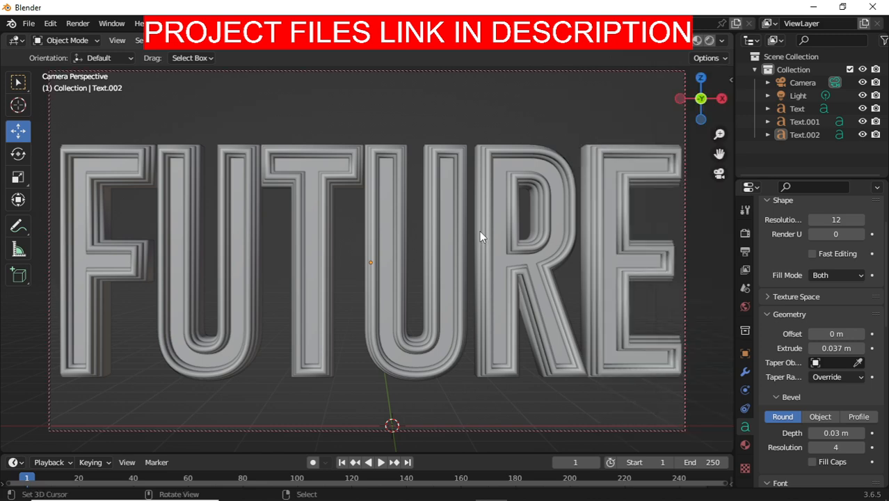
{"action": "scroll", "coordinate": [476, 224], "scroll_direction": "down", "scroll_amount": 2}
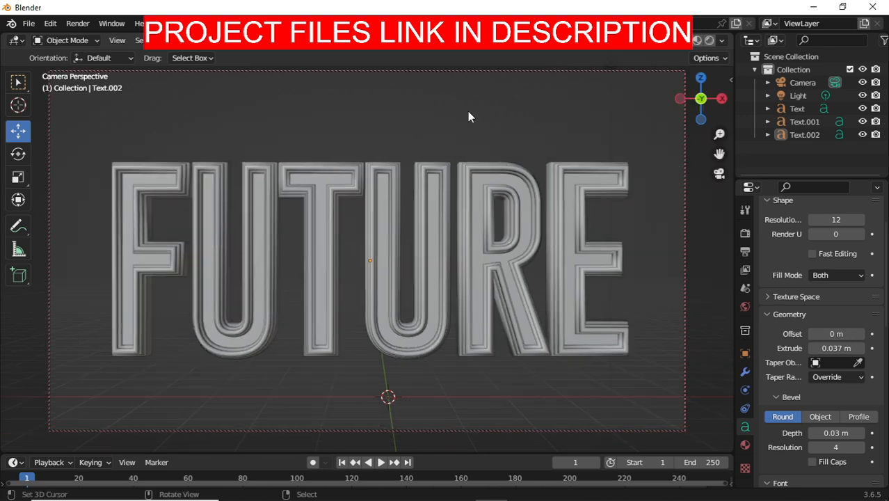
Select the scene camera and shift it sideways so the FUTURE text sits centred in the frame
{"action": "left_click", "coordinate": [464, 69]}
{"action": "key", "text": "g"}
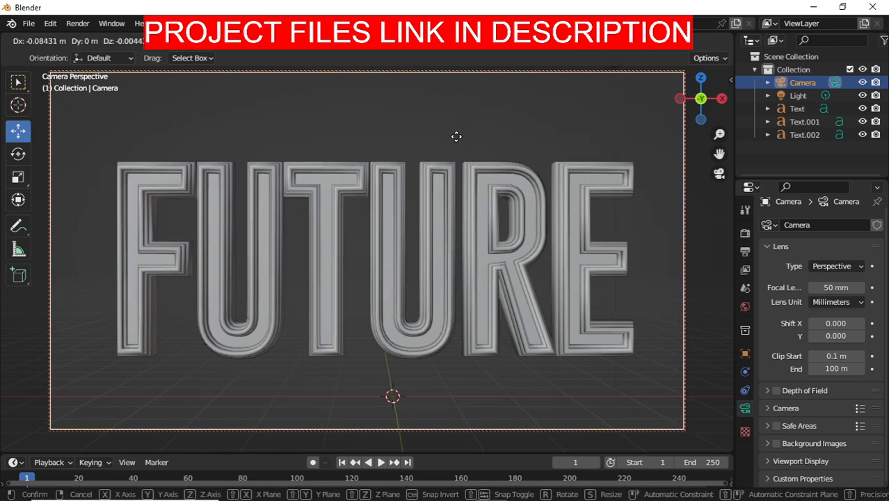
{"action": "left_click", "coordinate": [457, 137]}
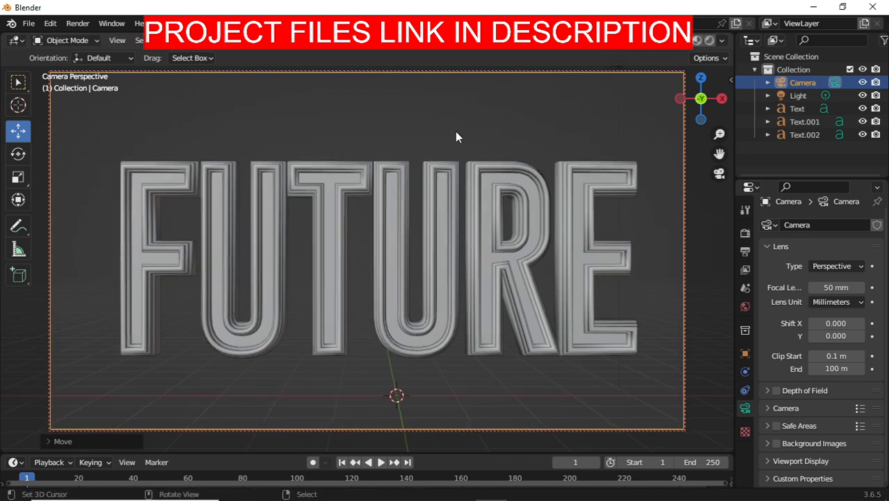
Set the camera's focal length to 14 mm, move it close until the text fills the frame, and angle it up from below
{"action": "left_click", "coordinate": [837, 287]}
{"action": "type", "text": "14"}
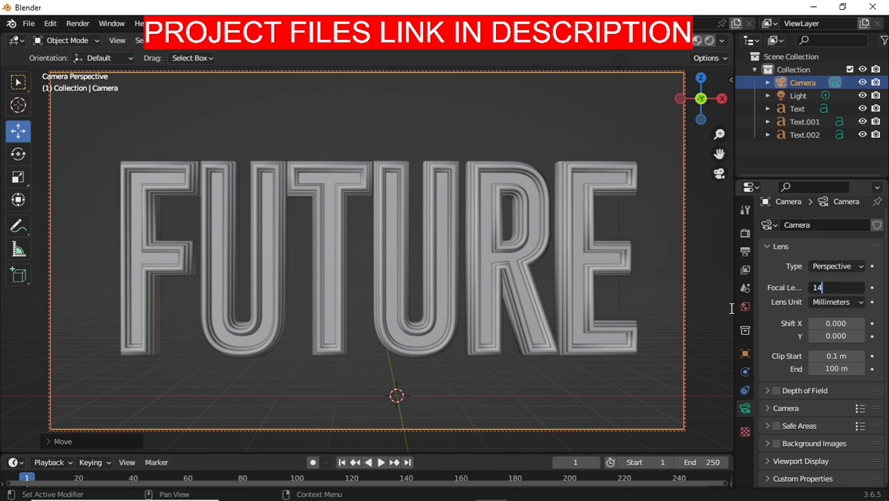
{"action": "key", "text": "Return"}
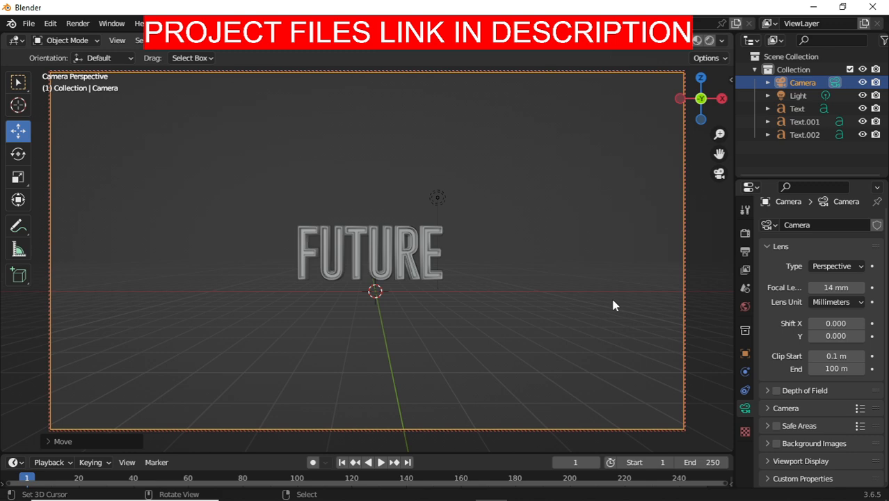
{"action": "scroll", "coordinate": [523, 295], "scroll_direction": "up", "scroll_amount": 6}
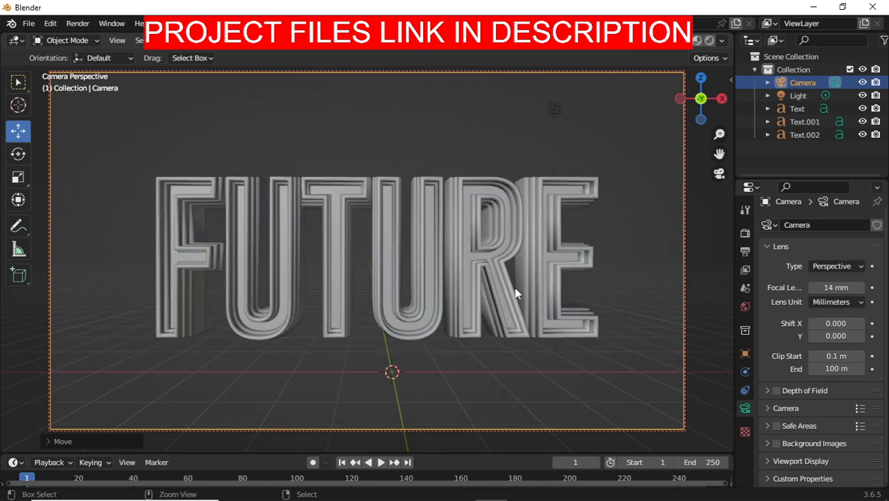
{"action": "scroll", "coordinate": [514, 282], "scroll_direction": "up", "scroll_amount": 2}
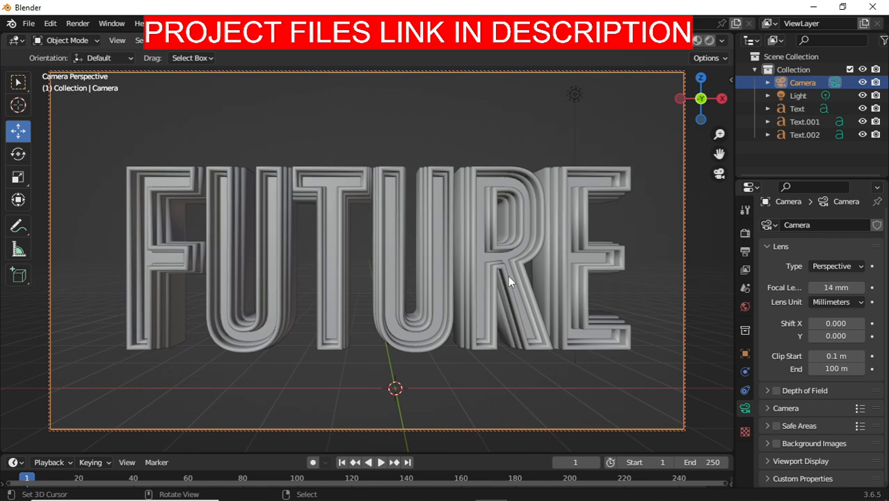
{"action": "middle_click_drag", "start_coordinate": [549, 275], "coordinate": [549, 245]}
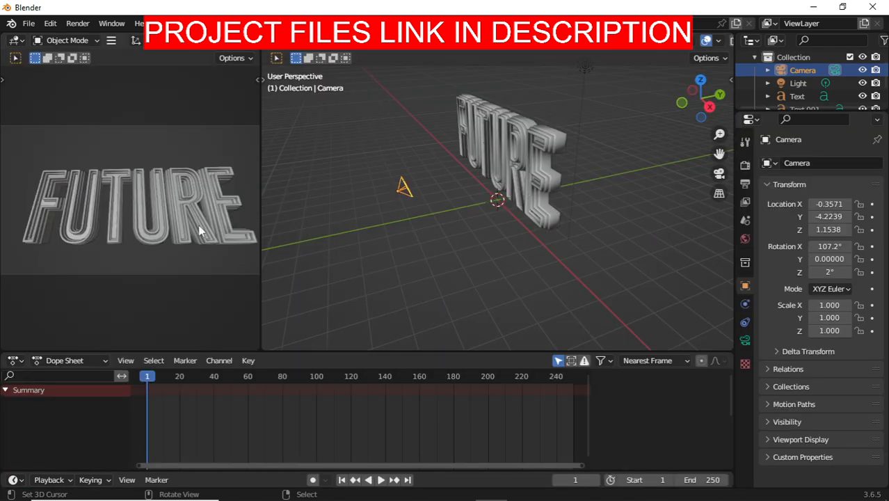
Enlarge the camera view in the Animation workspace and set the point light's radius to 2 m
{"action": "left_click_drag", "start_coordinate": [262, 184], "coordinate": [355, 177]}
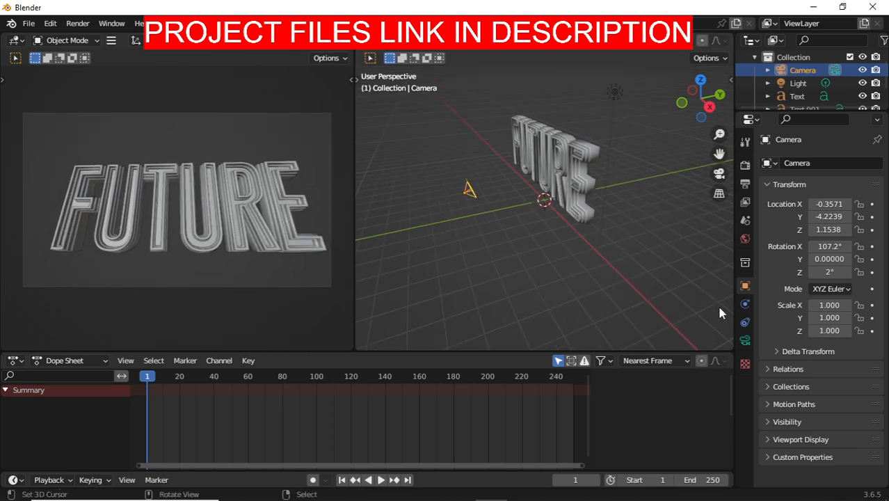
{"action": "key", "text": "KP_1"}
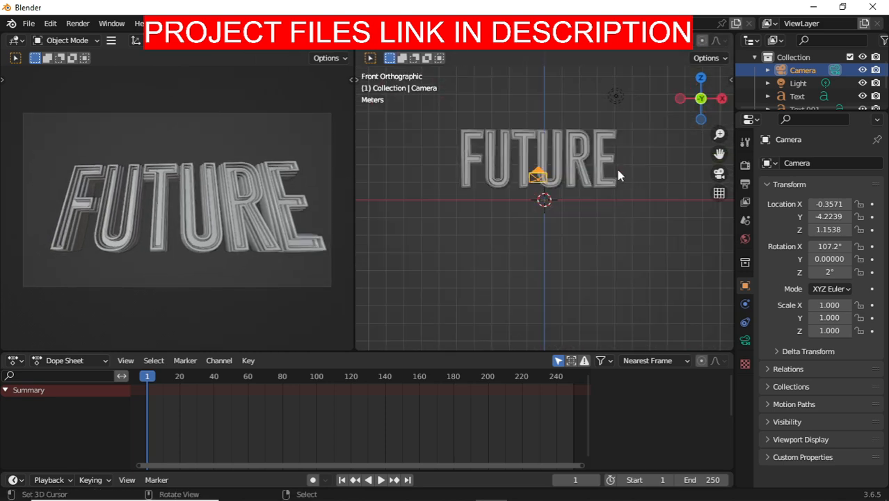
{"action": "left_click", "coordinate": [616, 94]}
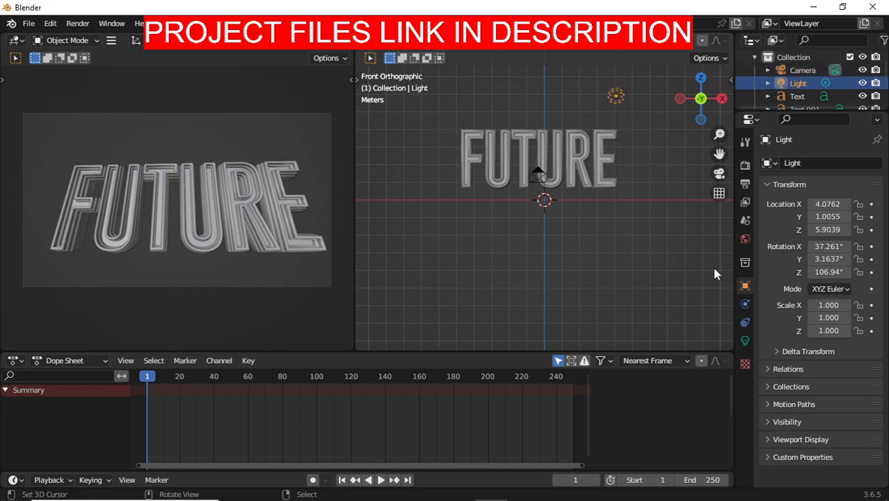
{"action": "left_click", "coordinate": [745, 340]}
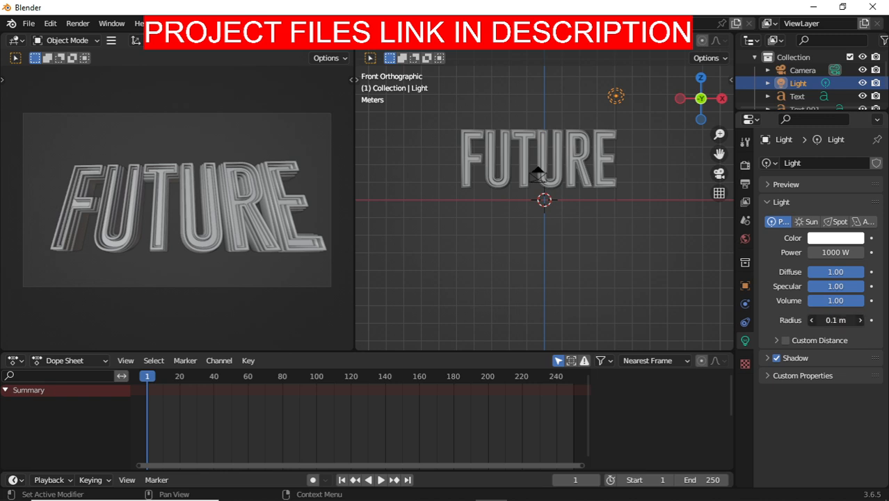
{"action": "left_click", "coordinate": [838, 319]}
{"action": "type", "text": "2"}
{"action": "key", "text": "Return"}
Move the light in front of the text from the top view and show the camera view in rendered shading
{"action": "key", "text": "KP_7"}
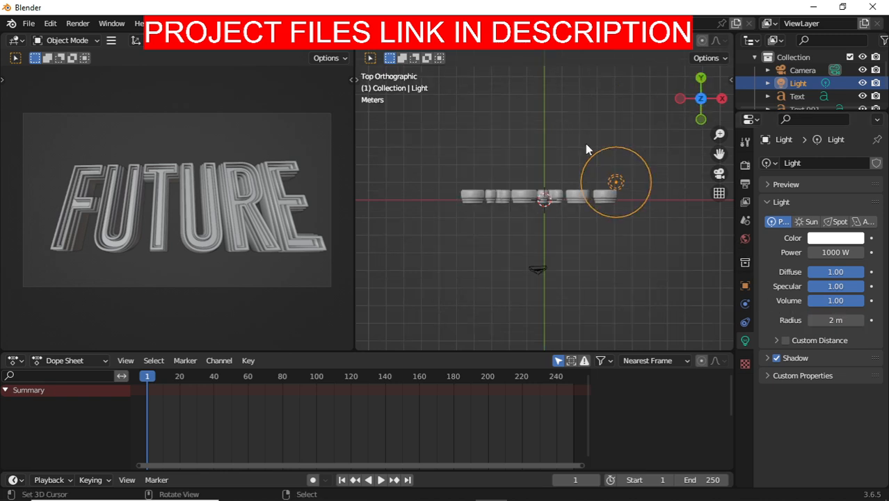
{"action": "key", "text": "g"}
{"action": "left_click", "coordinate": [622, 248]}
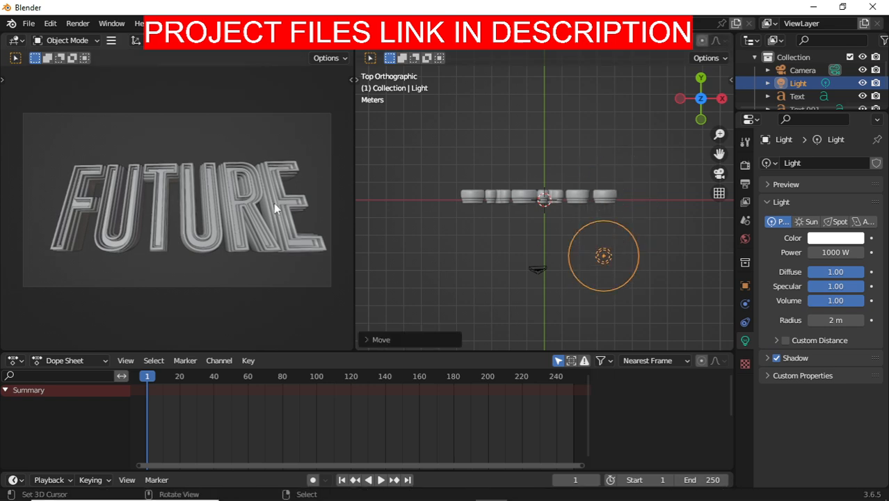
{"action": "key", "text": "z"}
{"action": "left_click", "coordinate": [207, 131]}
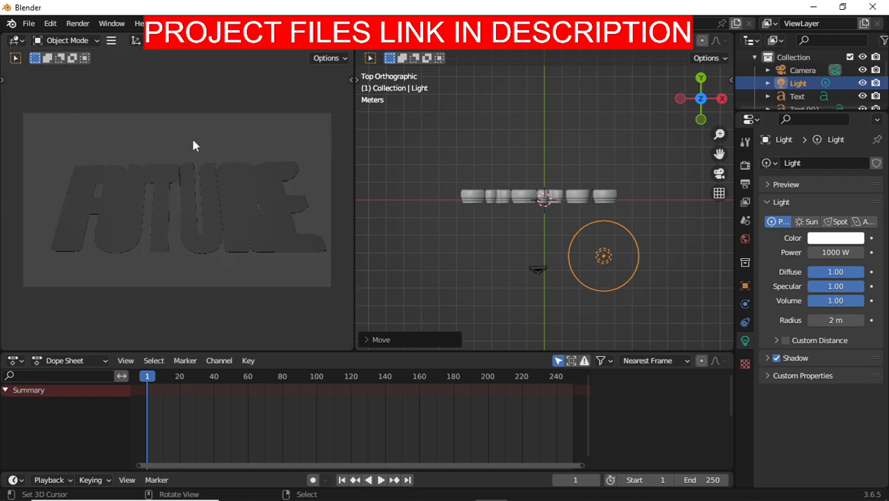
Enable High Quality Normals in the Eevee render performance settings
{"action": "scroll", "coordinate": [503, 189], "scroll_direction": "up", "scroll_amount": 3}
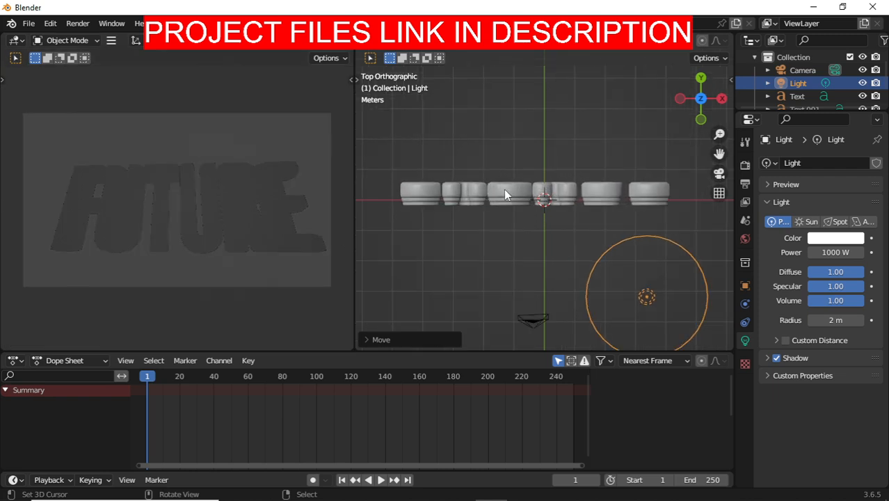
{"action": "left_click", "coordinate": [745, 165]}
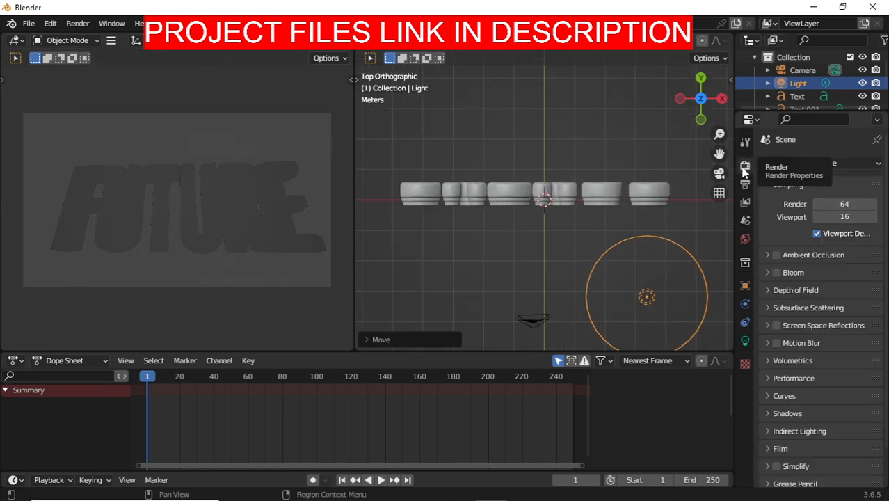
{"action": "left_click", "coordinate": [793, 380]}
{"action": "left_click", "coordinate": [818, 398]}
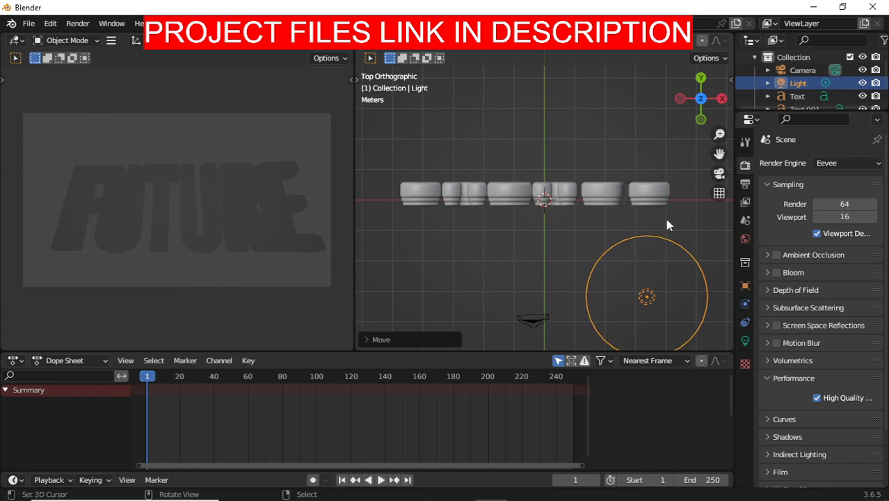
Create a separate new material for each of the middle, rearmost and front text layers
{"action": "left_click", "coordinate": [617, 208]}
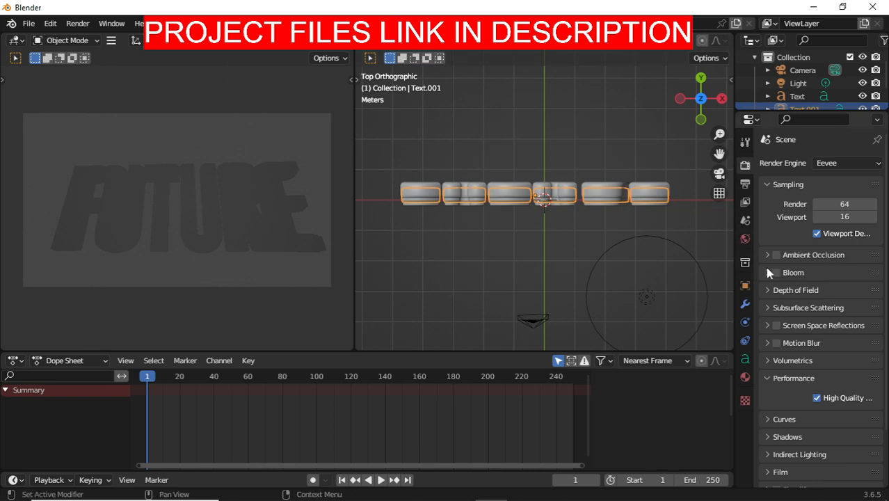
{"action": "left_click", "coordinate": [745, 377]}
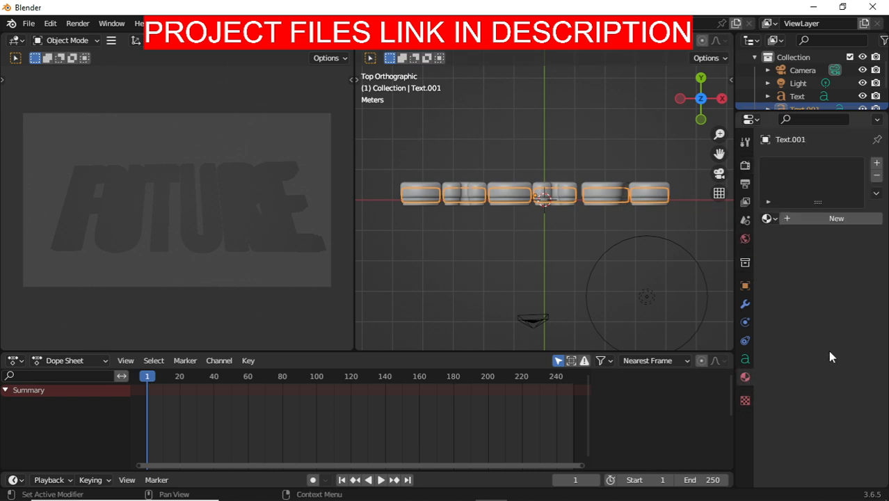
{"action": "left_click", "coordinate": [827, 219]}
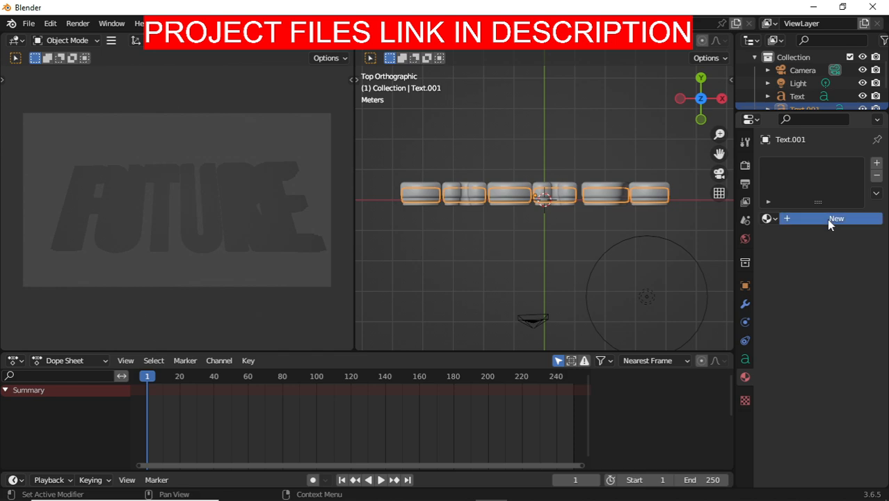
{"action": "left_click", "coordinate": [652, 190]}
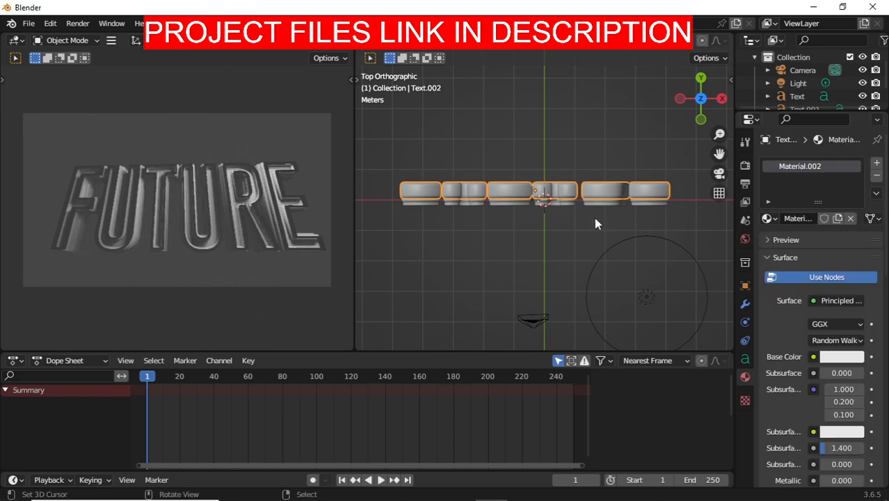
{"action": "middle_click_drag", "start_coordinate": [595, 223], "coordinate": [583, 147]}
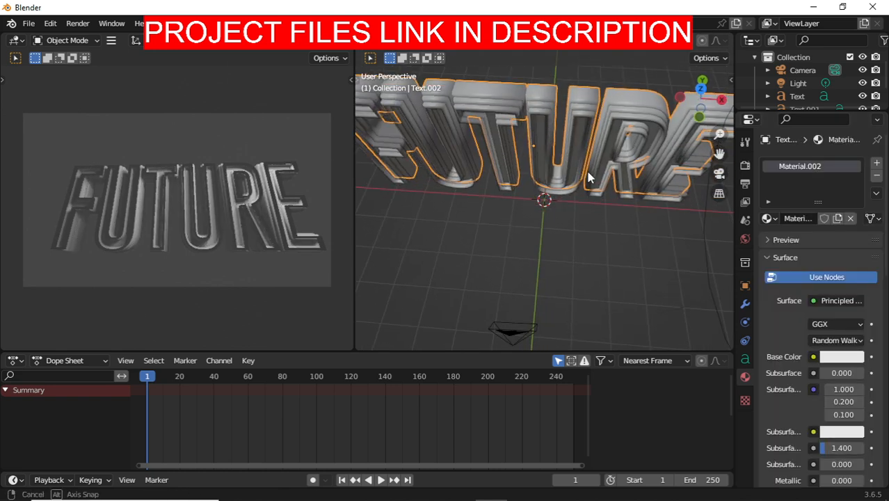
{"action": "left_click", "coordinate": [577, 114]}
{"action": "left_click", "coordinate": [837, 219]}
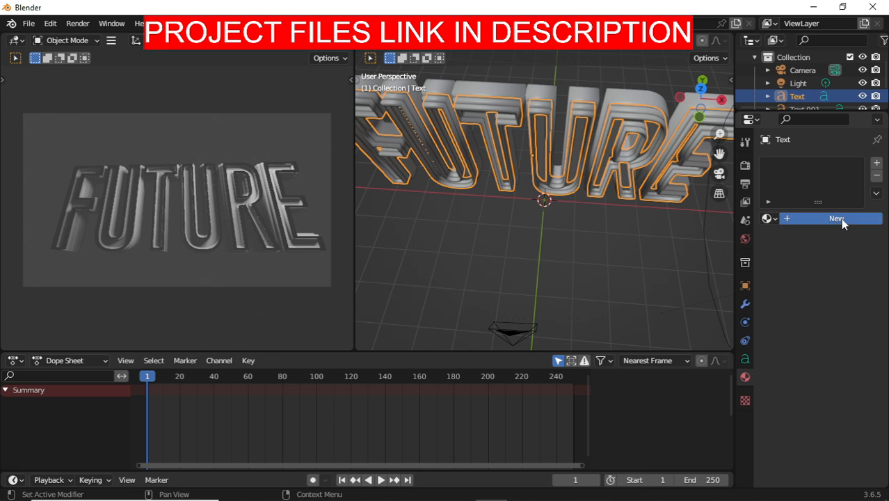
Darken the world background colour to near black
{"action": "scroll", "coordinate": [532, 305], "scroll_direction": "down", "scroll_amount": 5}
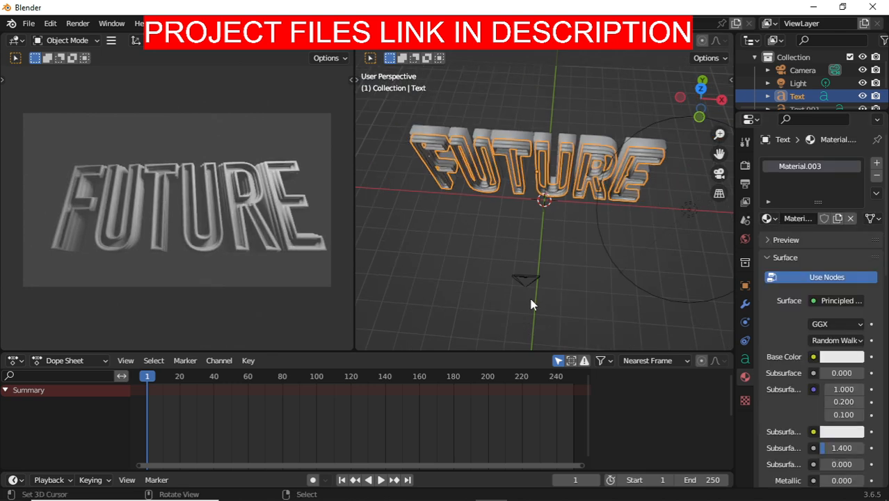
{"action": "left_click", "coordinate": [745, 239]}
{"action": "left_click", "coordinate": [844, 252]}
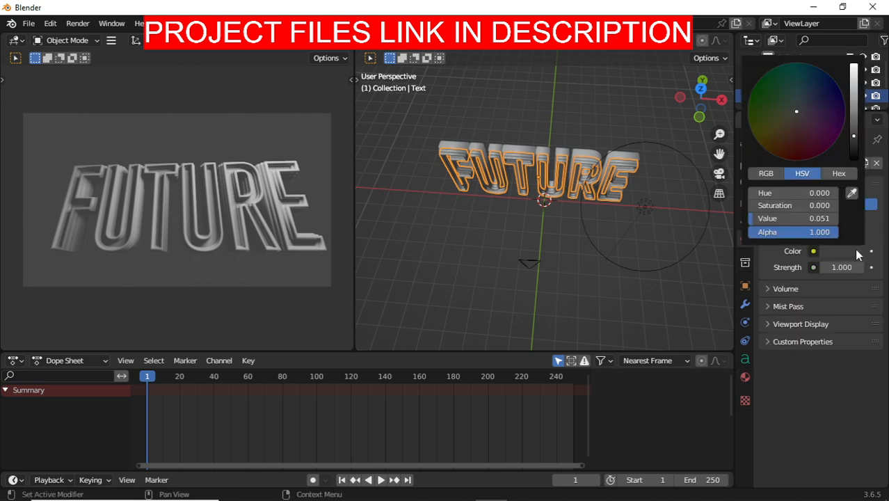
{"action": "left_click", "coordinate": [854, 155]}
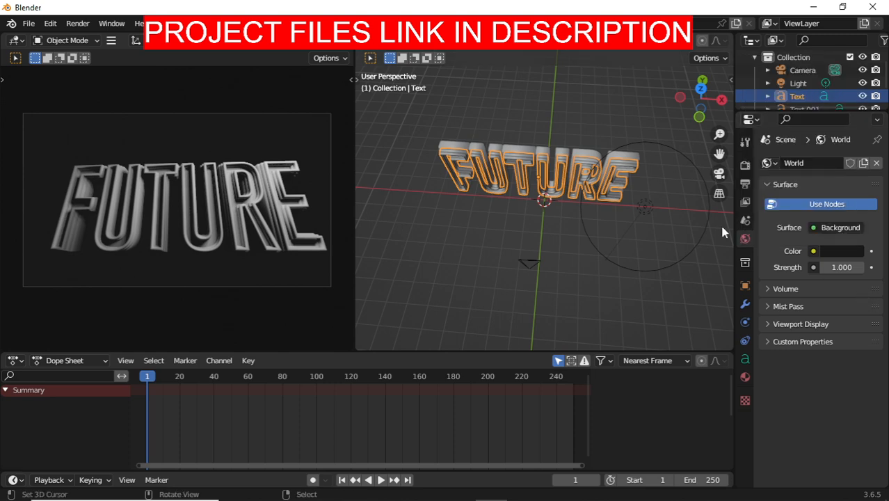
Set Metallic to 1 on the front text layer's material
{"action": "middle_click_drag", "start_coordinate": [601, 233], "coordinate": [593, 181]}
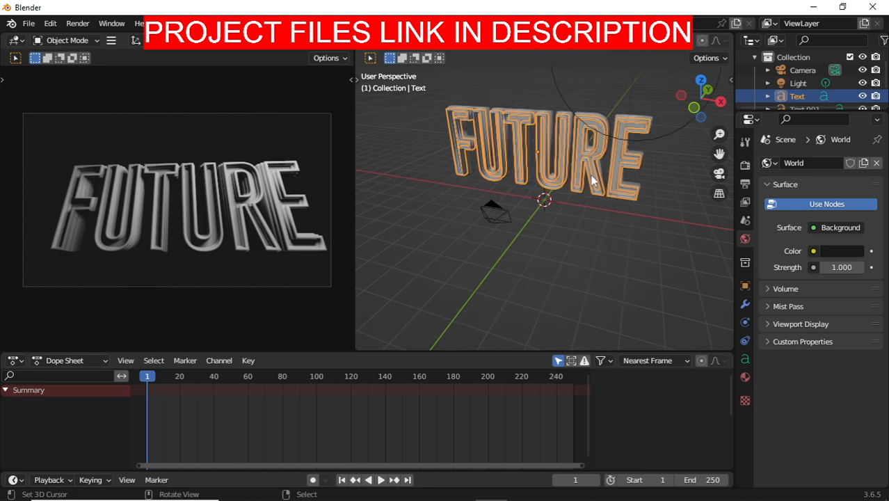
{"action": "middle_click_drag", "start_coordinate": [607, 211], "coordinate": [547, 248]}
{"action": "scroll", "coordinate": [600, 224], "scroll_direction": "up", "scroll_amount": 5}
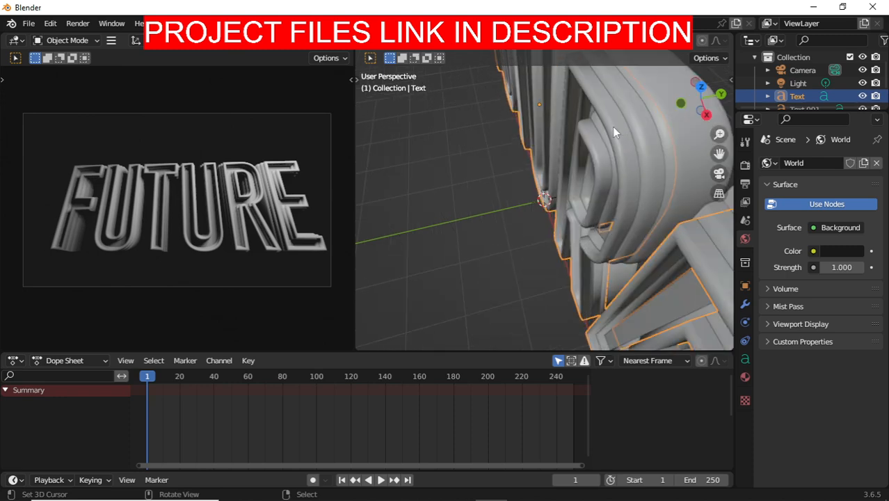
{"action": "left_click", "coordinate": [744, 376]}
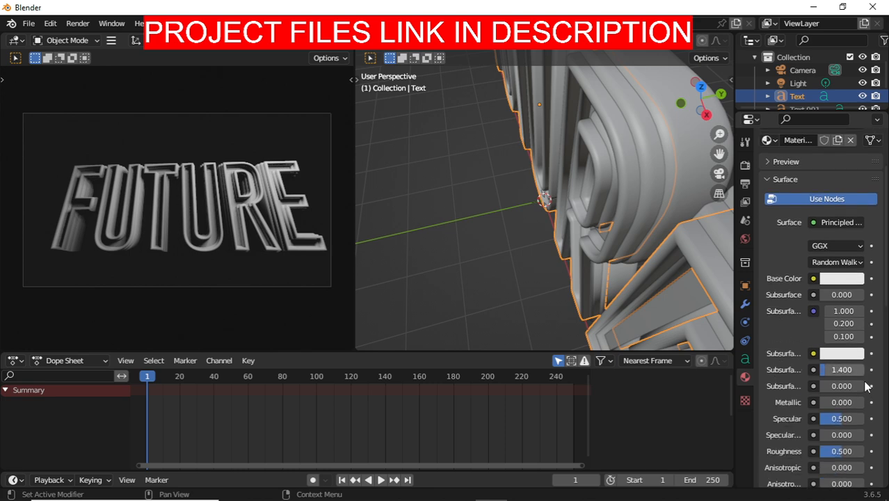
{"action": "left_click", "coordinate": [841, 402]}
{"action": "type", "text": "1"}
{"action": "key", "text": "Return"}
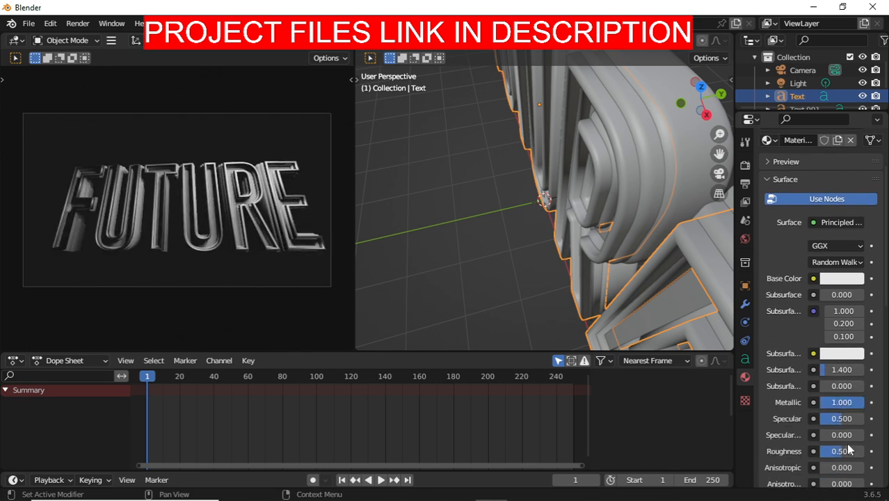
Lower the roughness of the front text layer's material to about 0.239
{"action": "left_click", "coordinate": [845, 449]}
{"action": "type", "text": "0.5"}
{"action": "key", "text": "Return"}
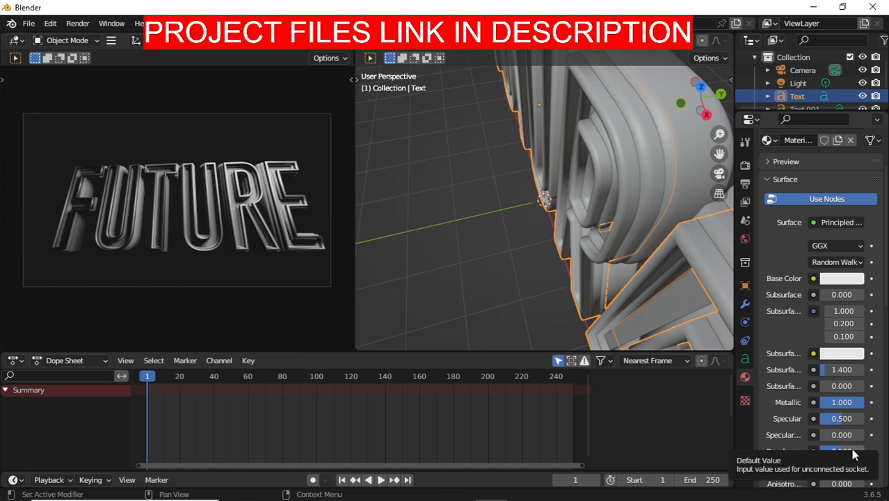
{"action": "left_click_drag", "start_coordinate": [851, 448], "coordinate": [832, 451]}
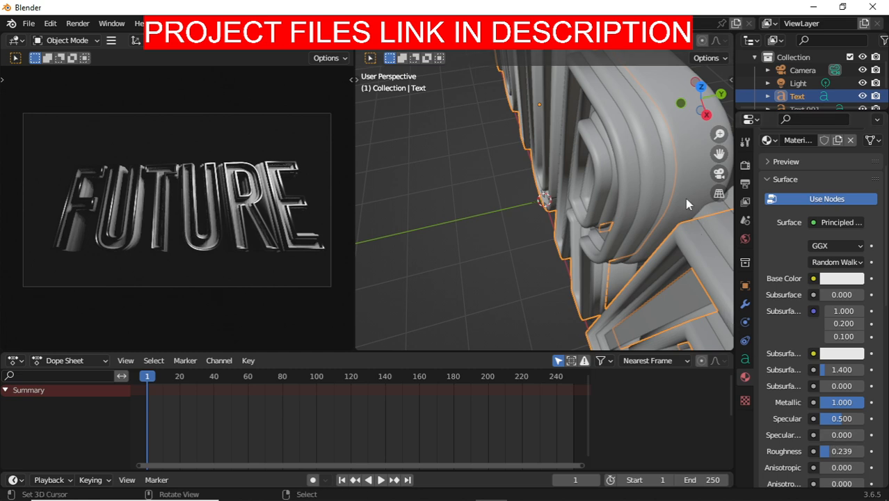
Assign the front text layer's metallic material, Material.003, to the middle text layer, Text.001
{"action": "left_click", "coordinate": [642, 142]}
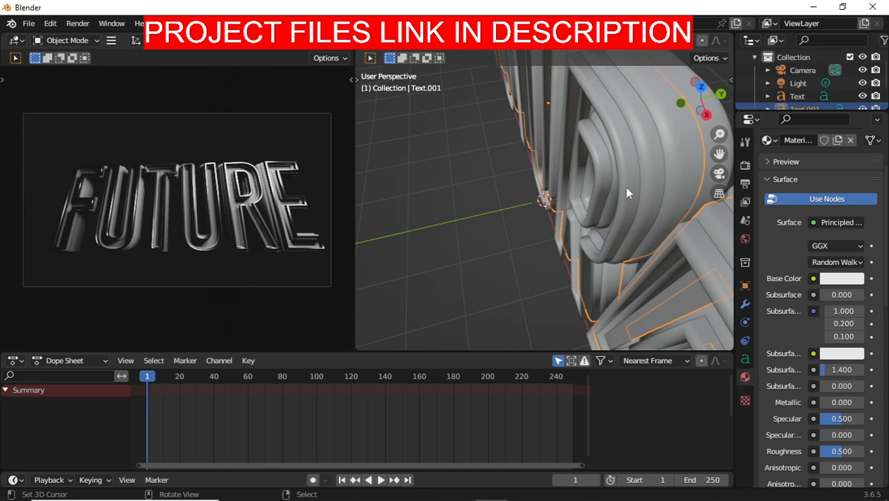
{"action": "middle_click_drag", "start_coordinate": [627, 188], "coordinate": [620, 164]}
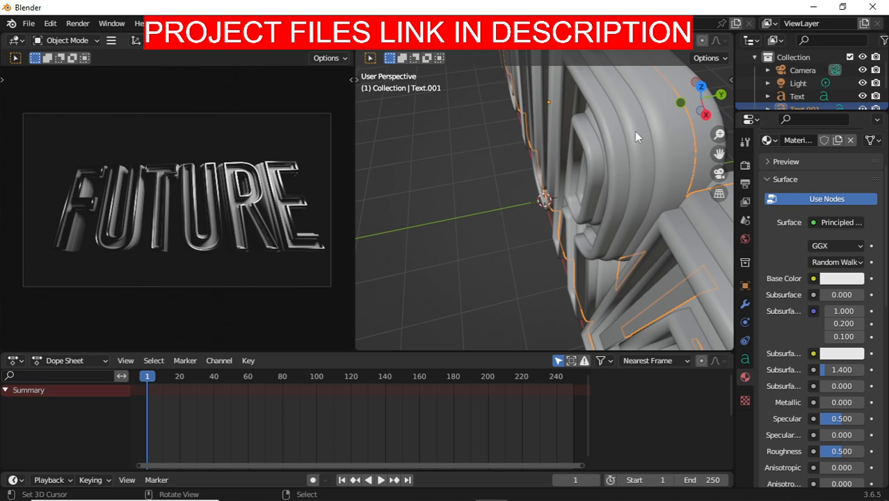
{"action": "scroll", "coordinate": [801, 208], "scroll_direction": "up", "scroll_amount": 3}
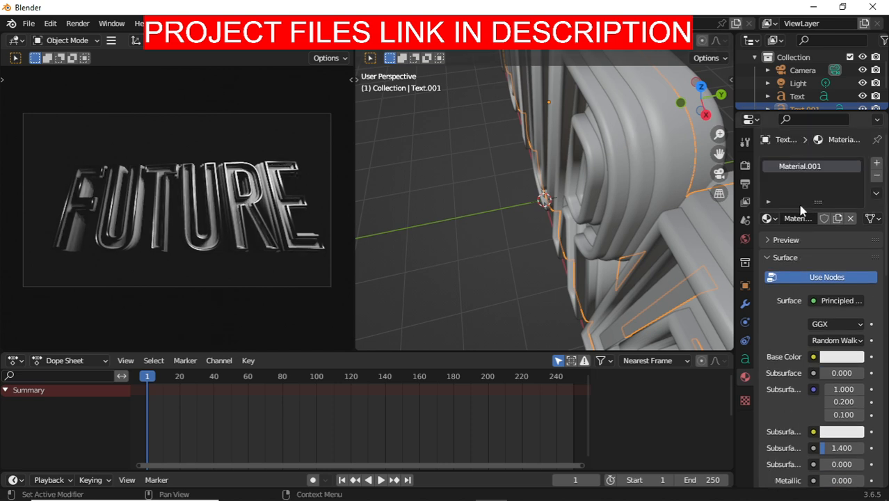
{"action": "left_click", "coordinate": [768, 219]}
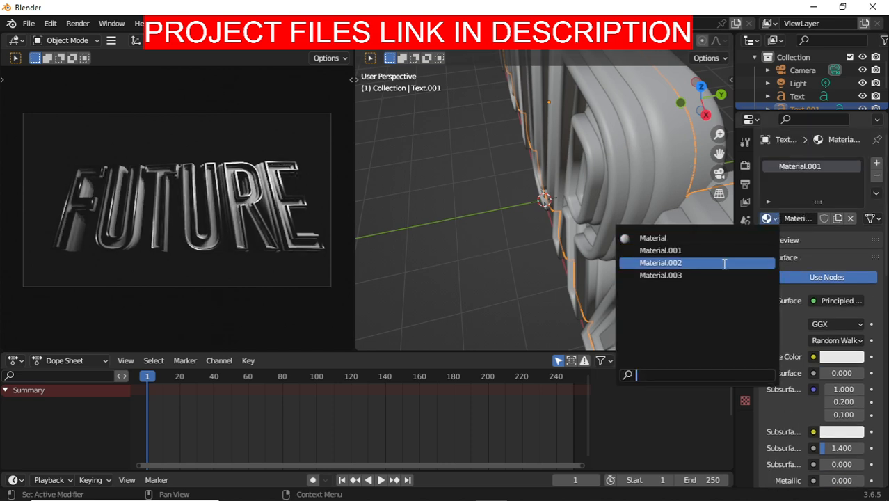
{"action": "left_click", "coordinate": [652, 275]}
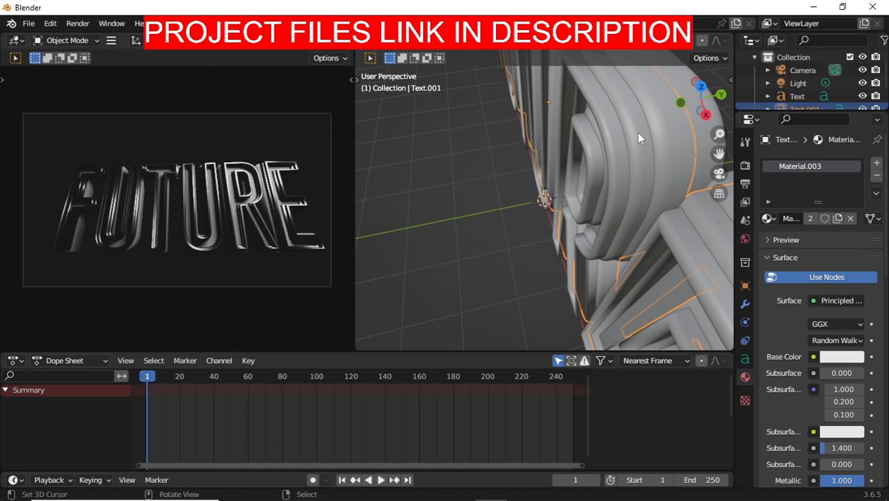
Assign Material.003 to the rearmost text layer, Text.002, as well
{"action": "left_click", "coordinate": [605, 144]}
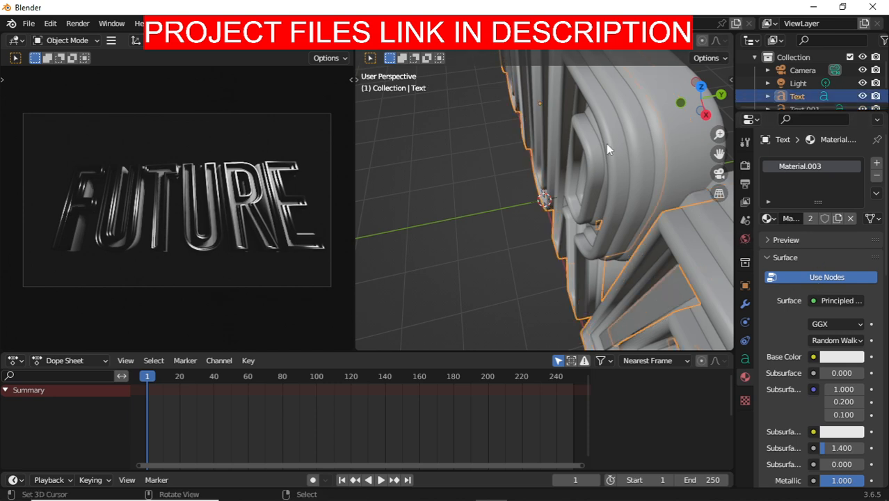
{"action": "left_click", "coordinate": [643, 137]}
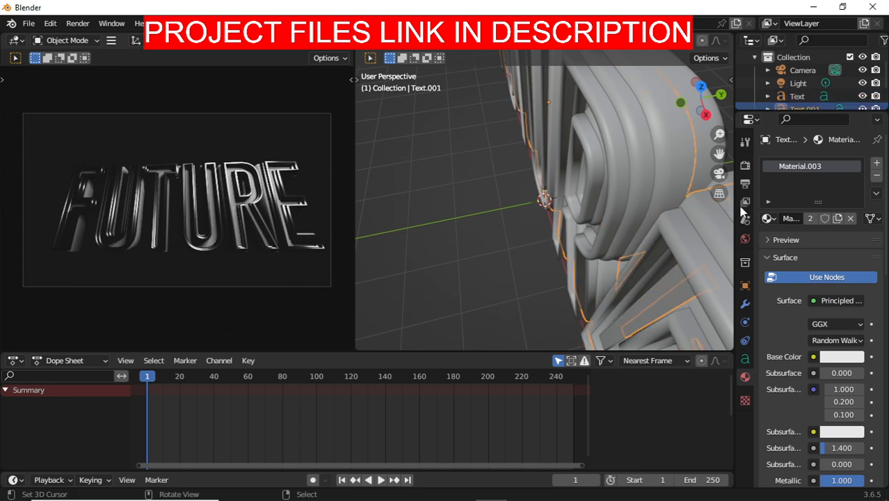
{"action": "left_click", "coordinate": [655, 144]}
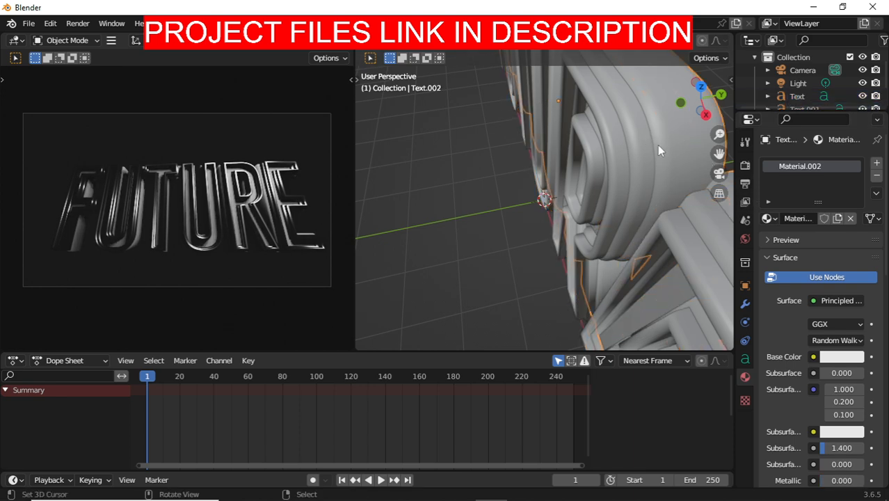
{"action": "left_click", "coordinate": [773, 216]}
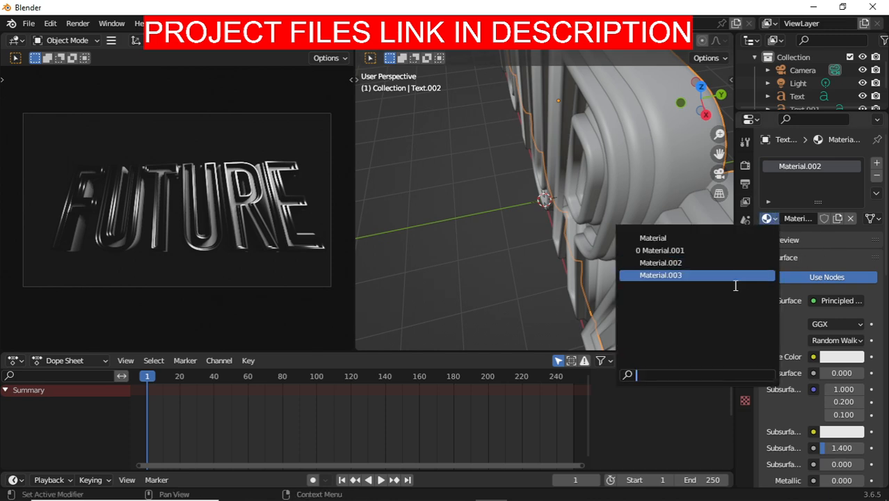
{"action": "left_click", "coordinate": [734, 278]}
Set the point light's radius to 3 m
{"action": "scroll", "coordinate": [488, 243], "scroll_direction": "down", "scroll_amount": 10}
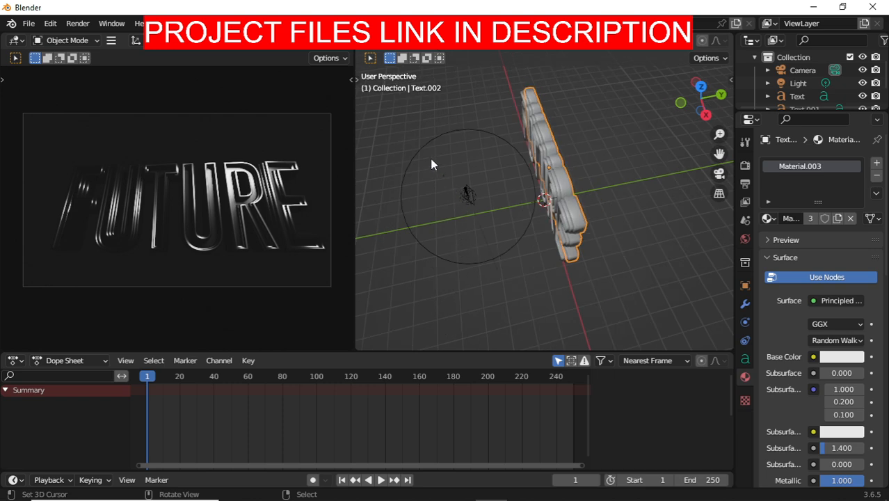
{"action": "left_click", "coordinate": [419, 158]}
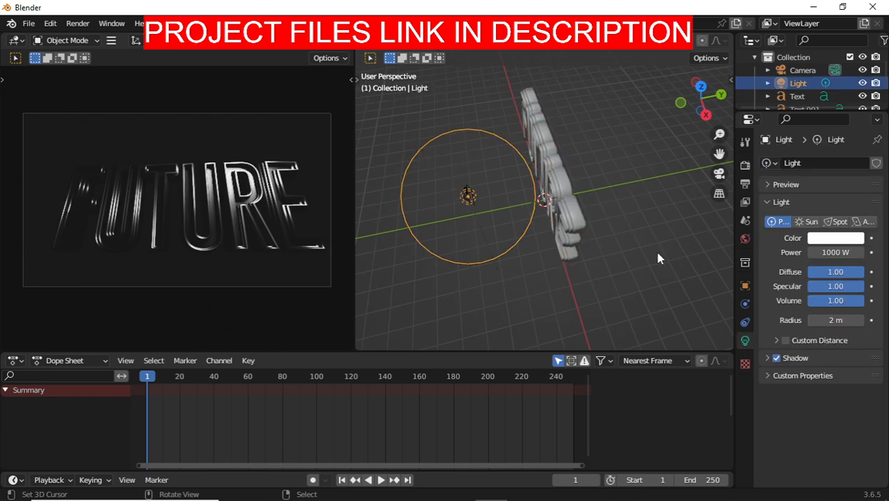
{"action": "left_click", "coordinate": [835, 318]}
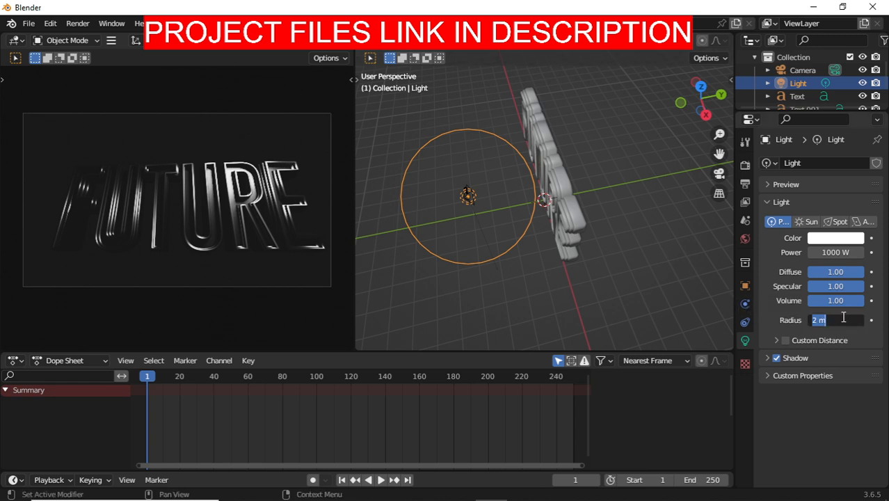
{"action": "type", "text": "3"}
{"action": "key", "text": "Return"}
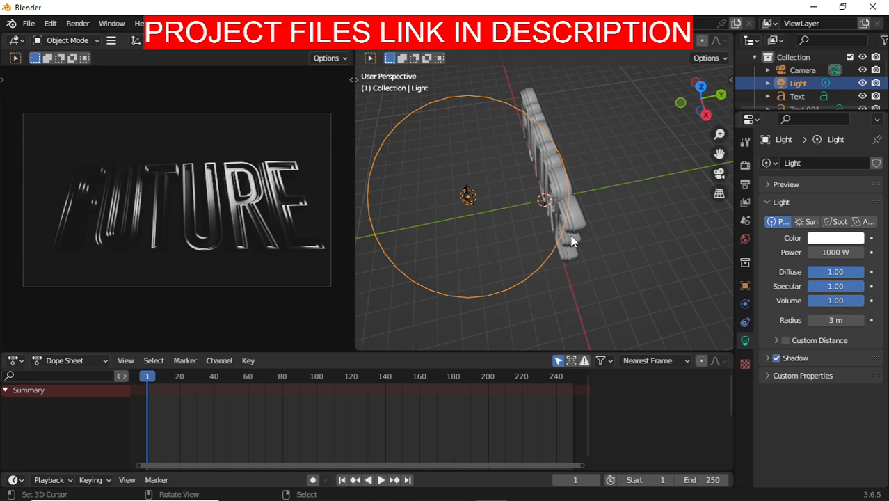
In front view, lower the point light slightly towards the text and place a duplicate of it above the letter F
{"action": "key", "text": "KP_1"}
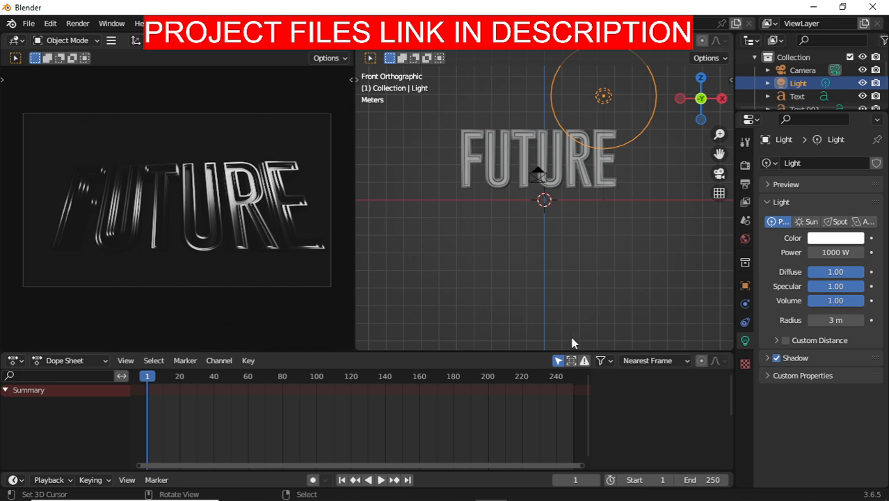
{"action": "left_click_drag", "start_coordinate": [605, 148], "coordinate": [597, 155]}
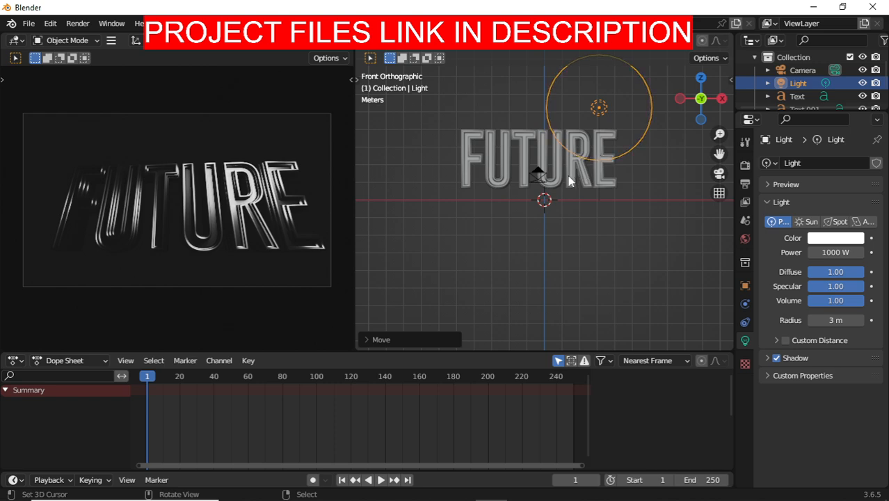
{"action": "scroll", "coordinate": [586, 143], "scroll_direction": "down", "scroll_amount": 2}
{"action": "scroll", "coordinate": [586, 143], "scroll_direction": "down", "scroll_amount": 3}
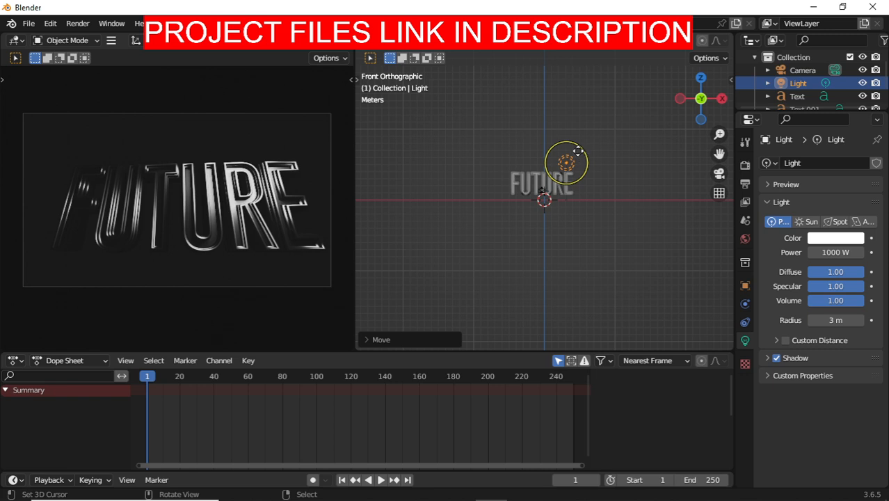
{"action": "scroll", "coordinate": [583, 143], "scroll_direction": "up", "scroll_amount": 4}
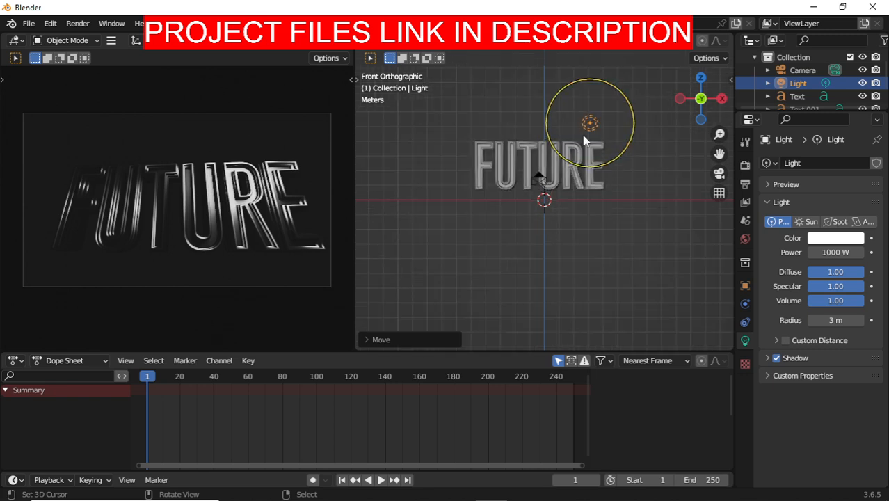
{"action": "key", "text": "shift+d"}
{"action": "left_click", "coordinate": [480, 112]}
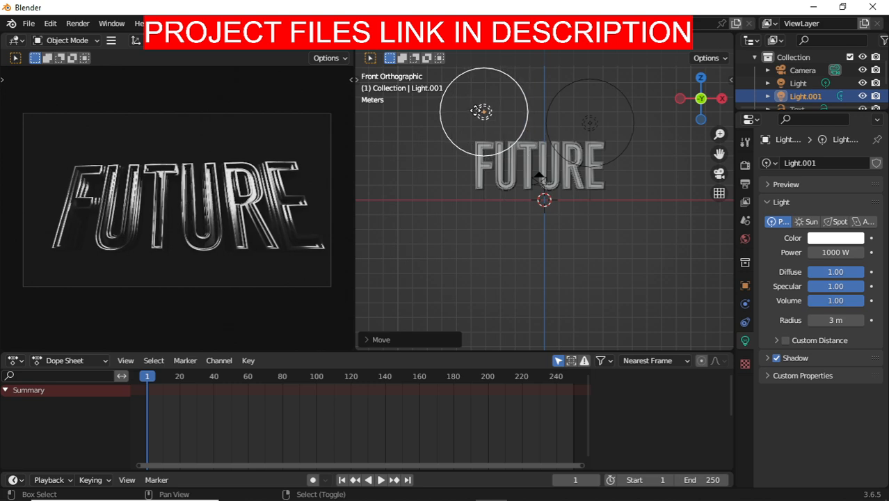
Duplicate the light above the F again and position the copy below the first half of the text
{"action": "key", "text": "shift+d"}
{"action": "left_click", "coordinate": [510, 191]}
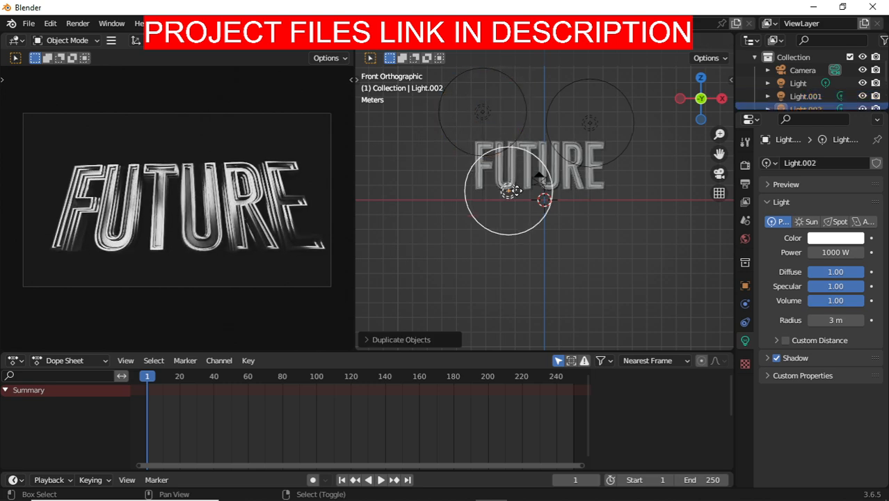
{"action": "left_click", "coordinate": [516, 191]}
{"action": "key", "text": "g"}
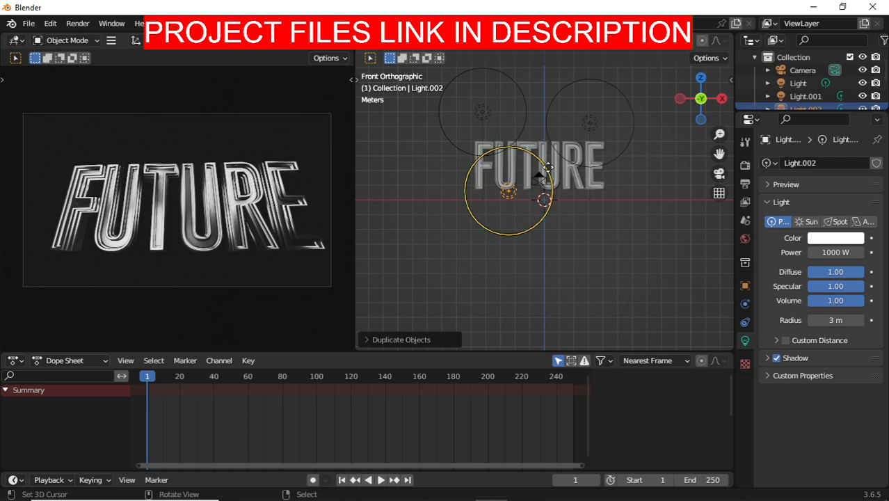
{"action": "key", "text": "g"}
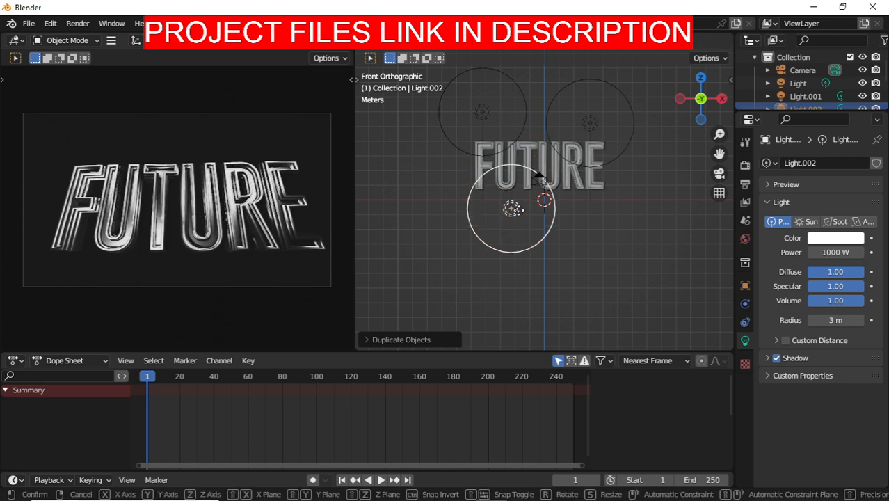
{"action": "left_click", "coordinate": [522, 220]}
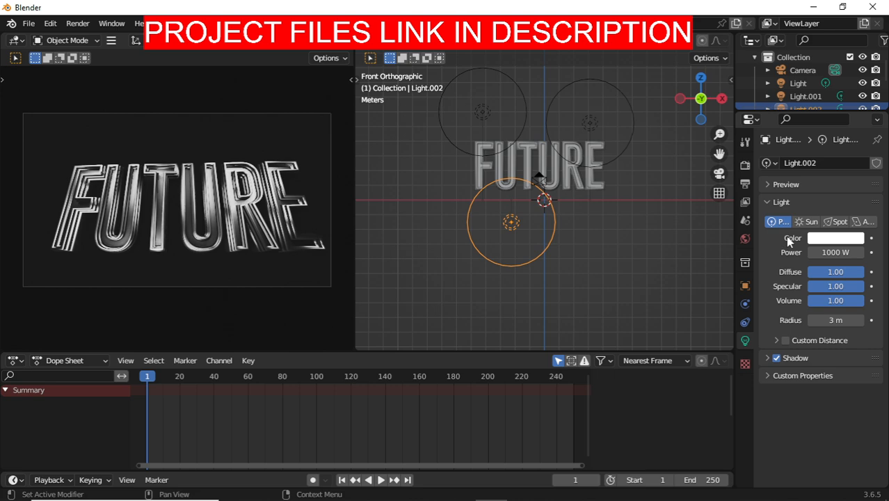
Colour the light below the text bright green and the original light above the last letters orange-red
{"action": "left_click", "coordinate": [851, 239]}
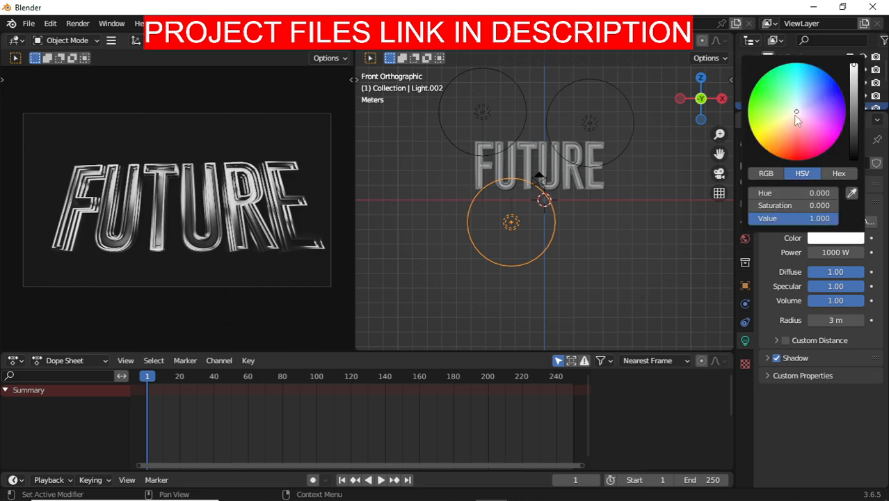
{"action": "left_click", "coordinate": [759, 93]}
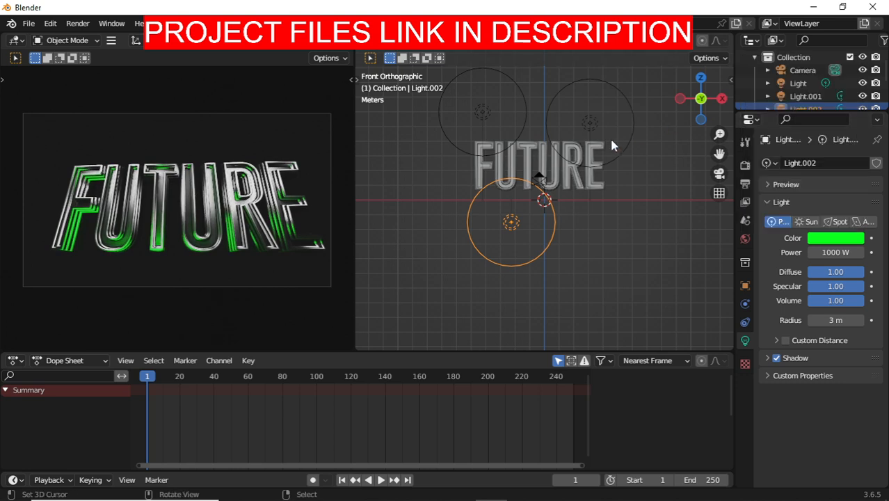
{"action": "left_click", "coordinate": [588, 123]}
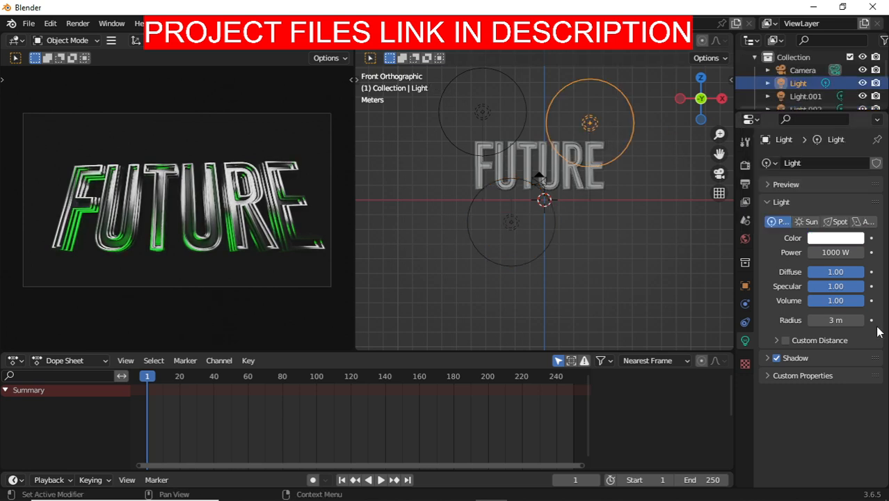
{"action": "left_click", "coordinate": [833, 238]}
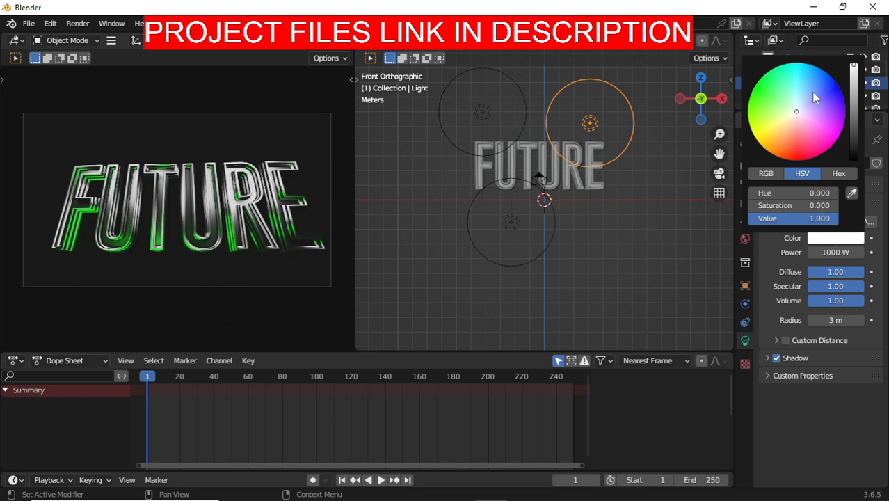
{"action": "left_click", "coordinate": [818, 72]}
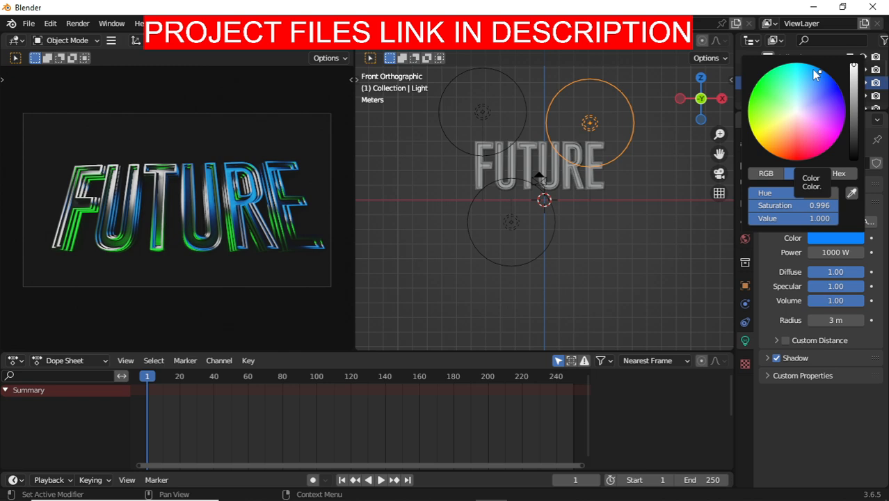
{"action": "left_click", "coordinate": [790, 156]}
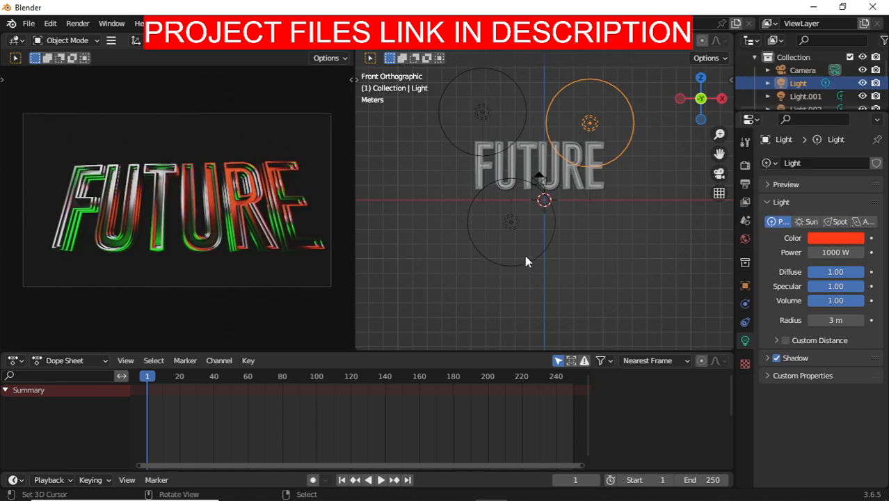
Move the green light slightly up and outwards in front view, beneath the first letters of the text
{"action": "left_click", "coordinate": [514, 218]}
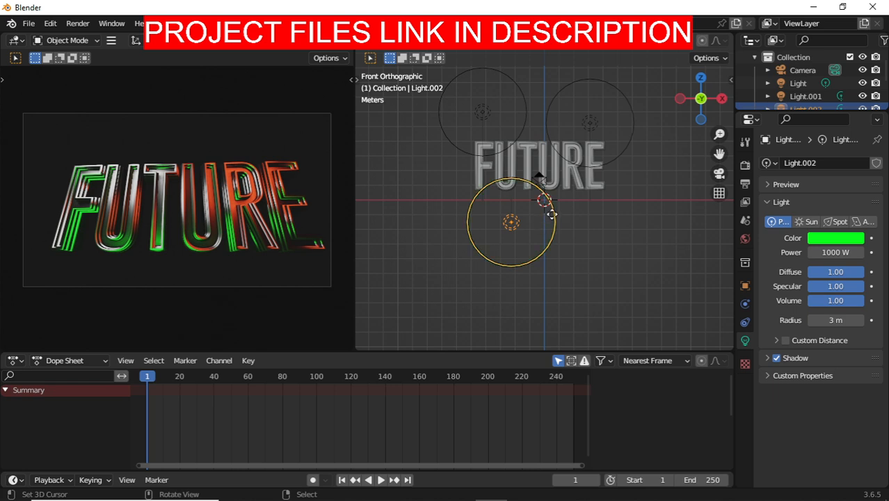
{"action": "key", "text": "g"}
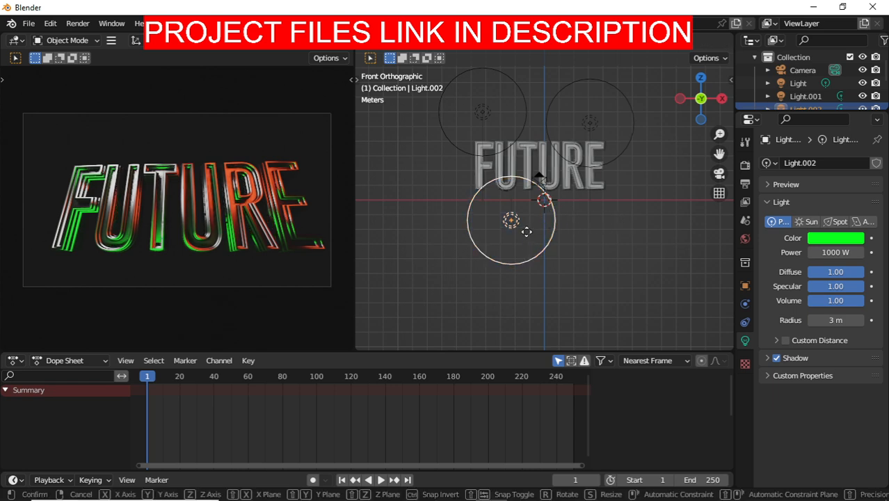
{"action": "left_click", "coordinate": [512, 221]}
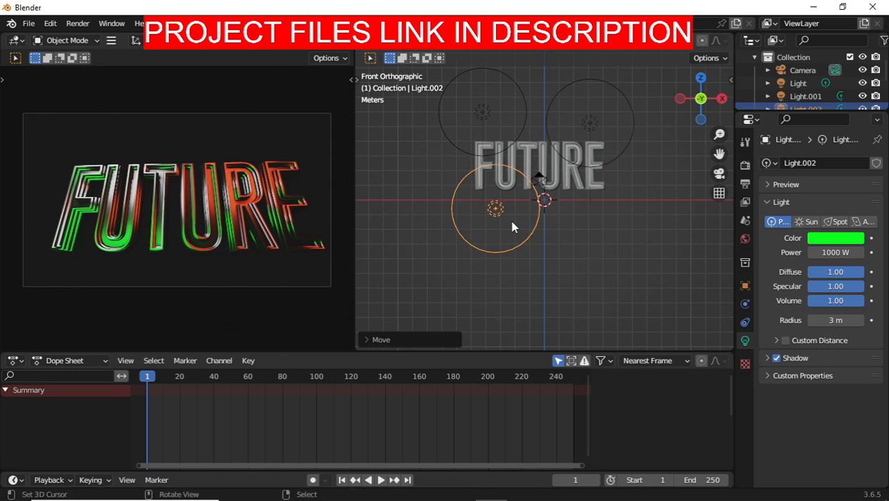
{"action": "key", "text": "g"}
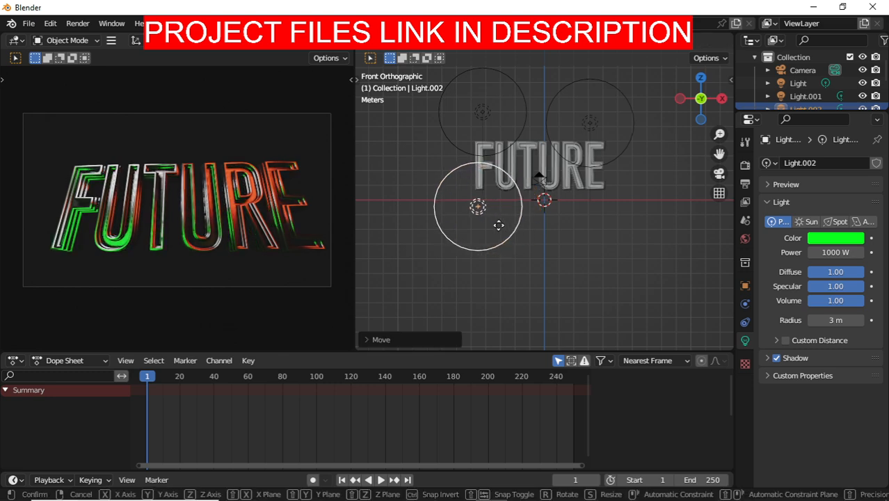
{"action": "left_click", "coordinate": [498, 225]}
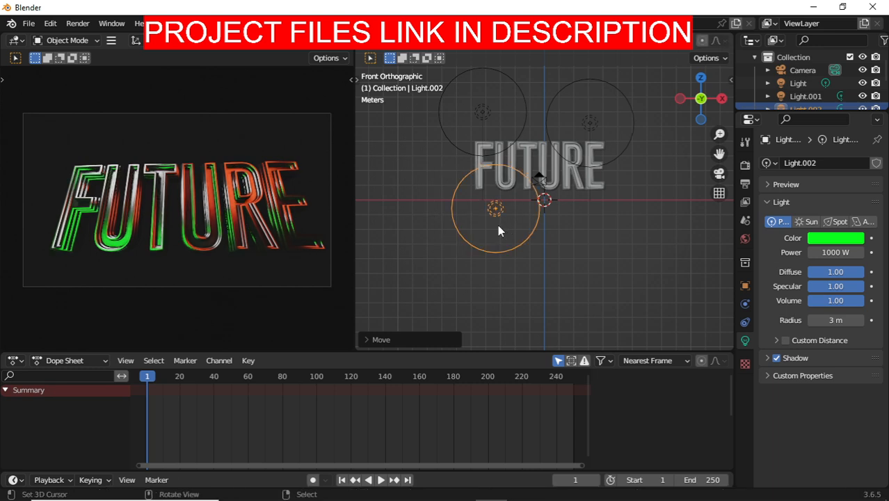
In top view, move the green light slightly away from the text and outwards
{"action": "key", "text": "KP_7"}
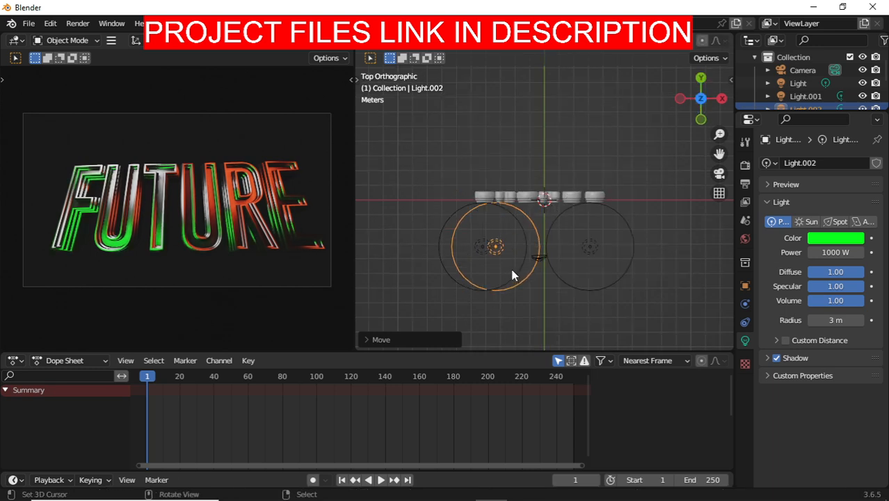
{"action": "key", "text": "g"}
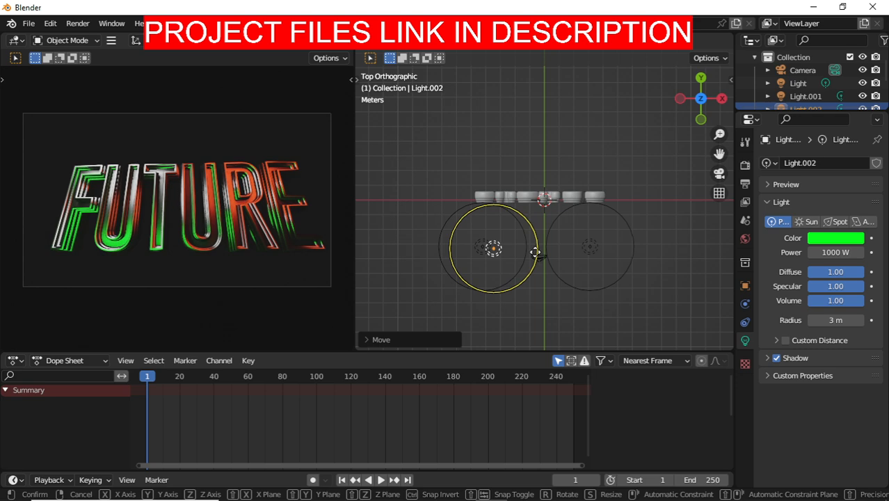
{"action": "left_click", "coordinate": [534, 251]}
In front view, duplicate the orange-red light above the last letters and place the copy below the second half of the text
{"action": "key", "text": "KP_1"}
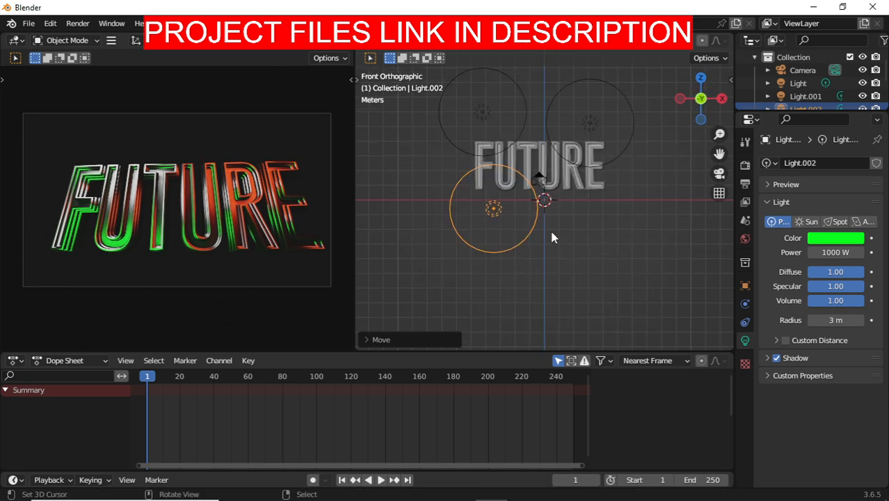
{"action": "left_click", "coordinate": [583, 121]}
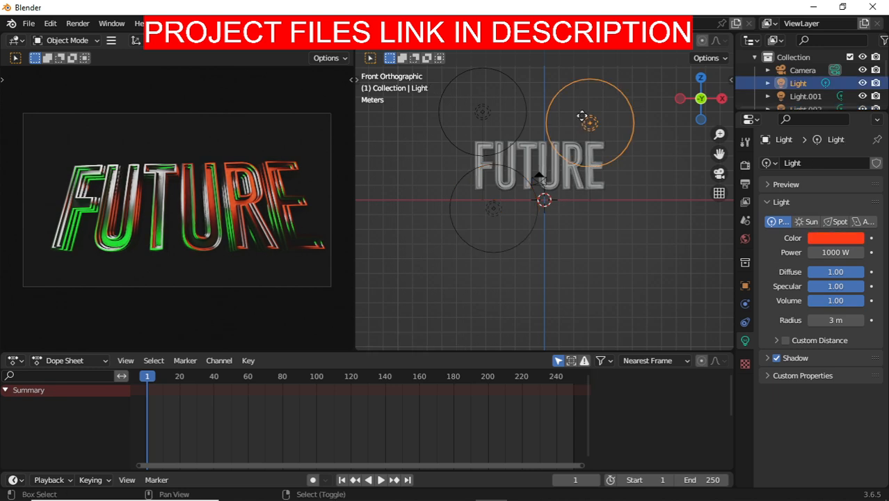
{"action": "key", "text": "shift+d"}
{"action": "left_click", "coordinate": [578, 250]}
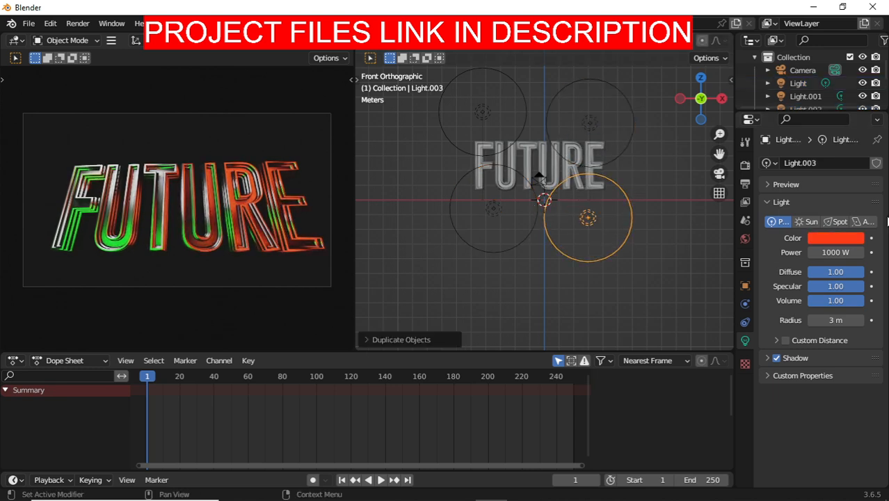
Colour the new light below the last letters blue and the white light above the letter F cyan
{"action": "left_click", "coordinate": [835, 237]}
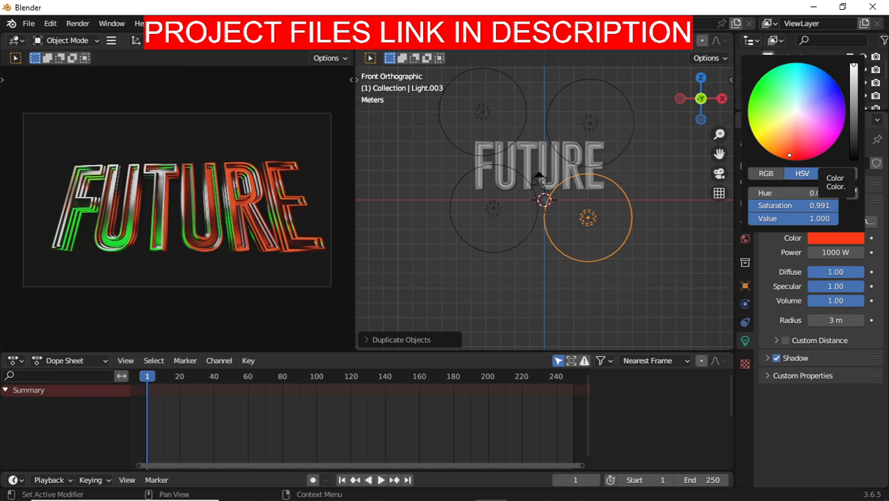
{"action": "left_click", "coordinate": [818, 84]}
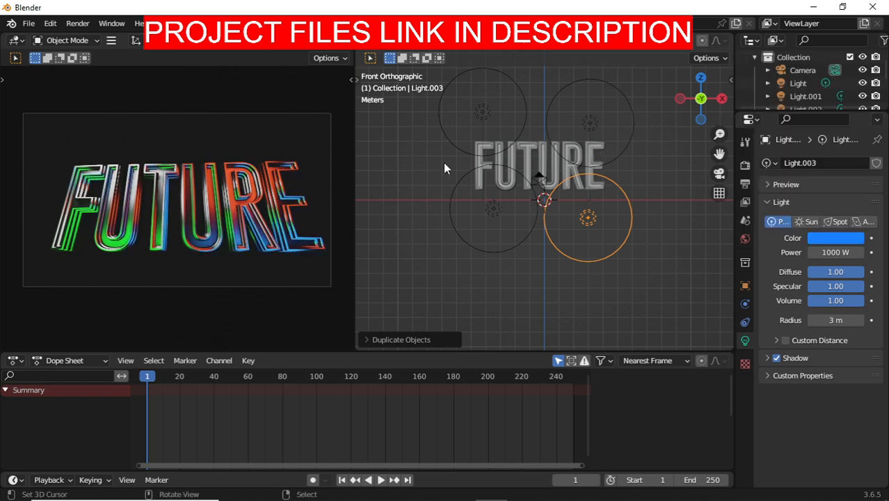
{"action": "left_click", "coordinate": [486, 109]}
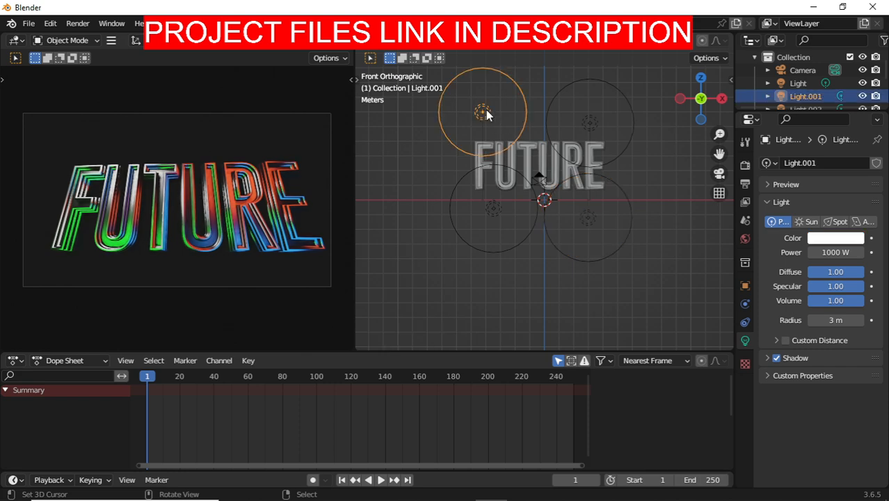
{"action": "left_click", "coordinate": [850, 239]}
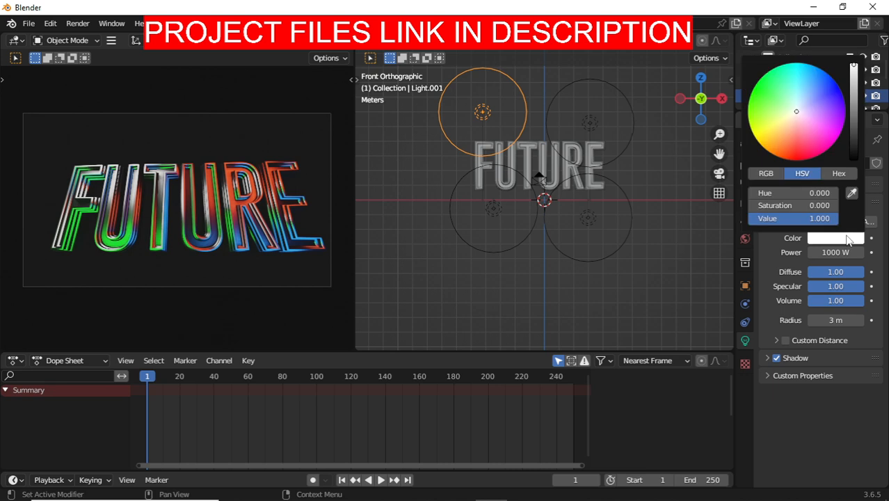
{"action": "left_click", "coordinate": [804, 68]}
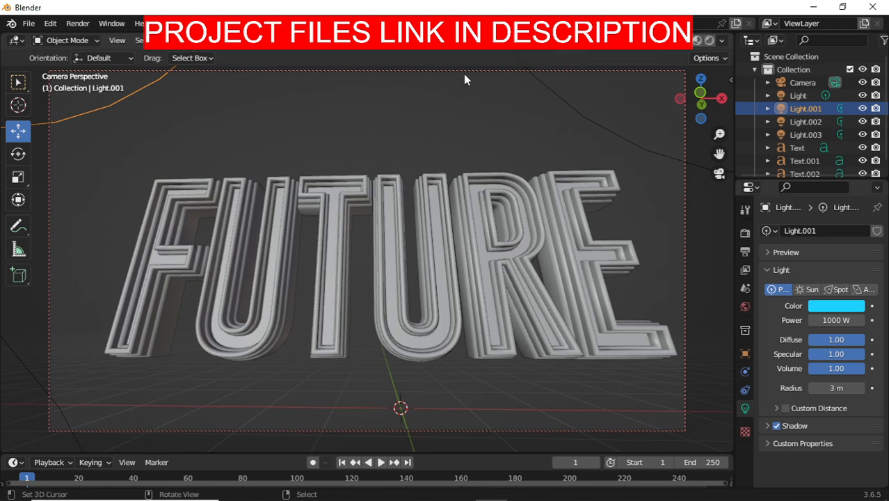
Move the camera so the text sits centred in its frame, and switch the viewport to Rendered shading
{"action": "left_click", "coordinate": [445, 69]}
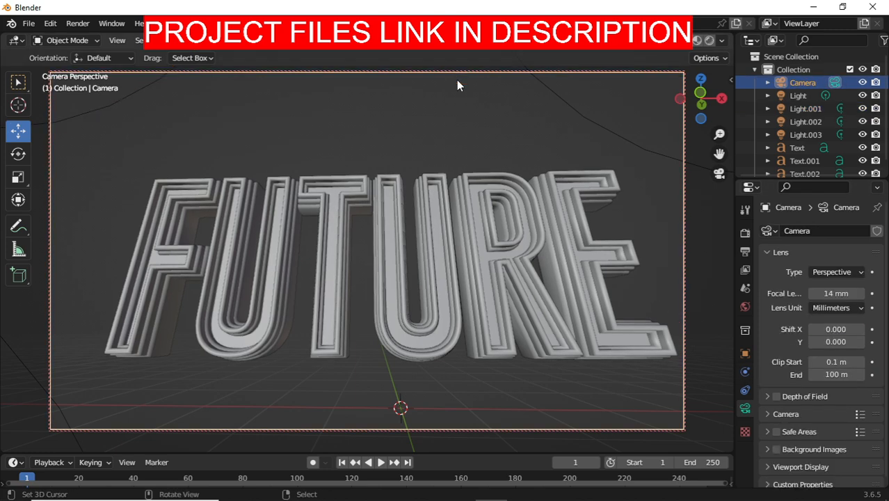
{"action": "key", "text": "g"}
{"action": "left_click", "coordinate": [487, 180]}
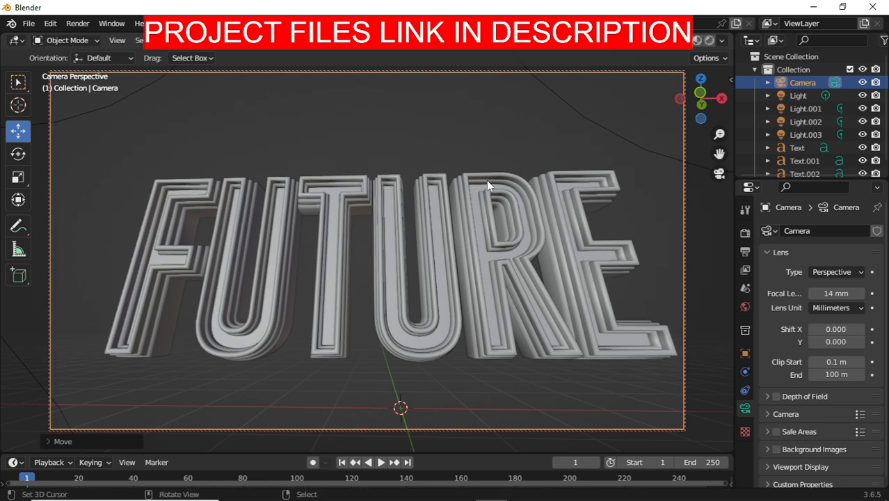
{"action": "key", "text": "g"}
{"action": "left_click", "coordinate": [553, 332]}
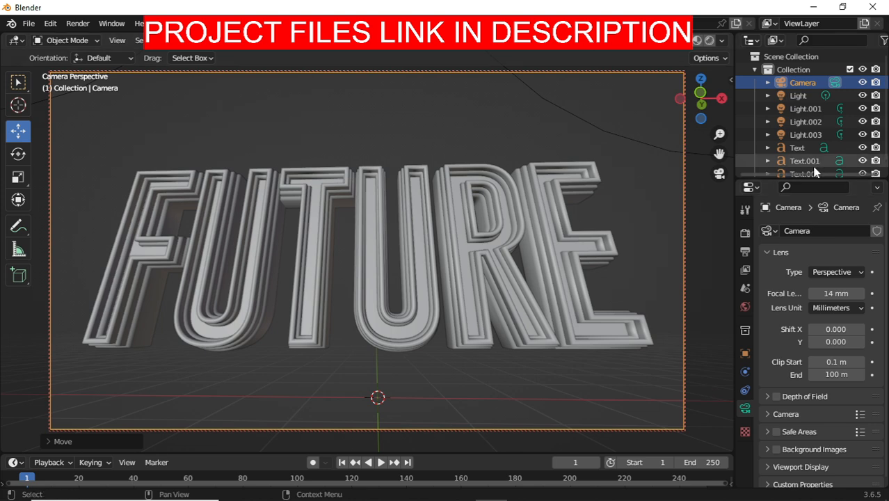
{"action": "key", "text": "z"}
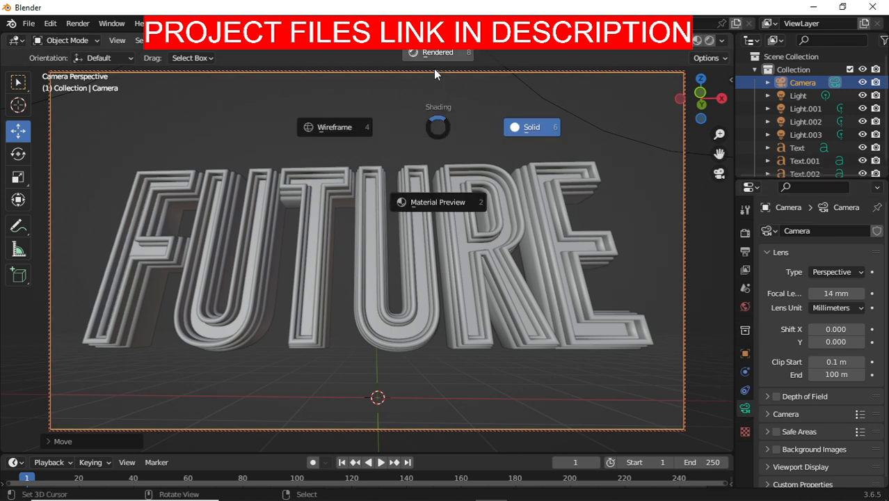
{"action": "left_click", "coordinate": [433, 56]}
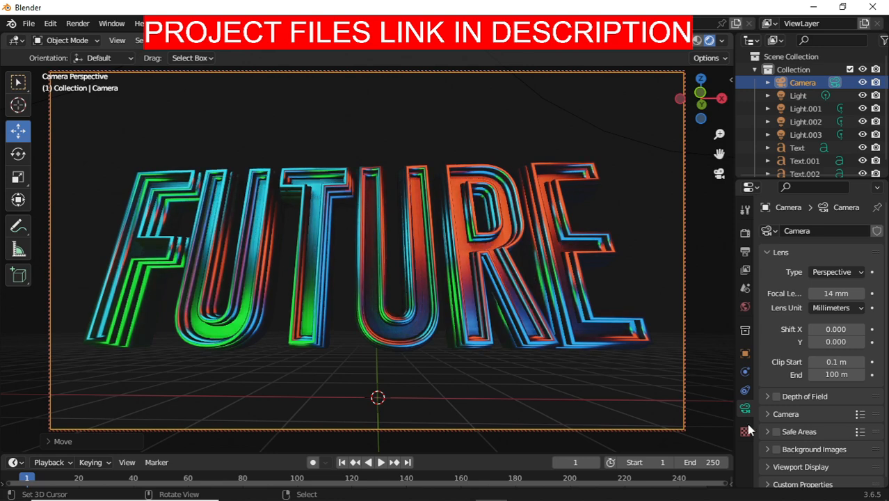